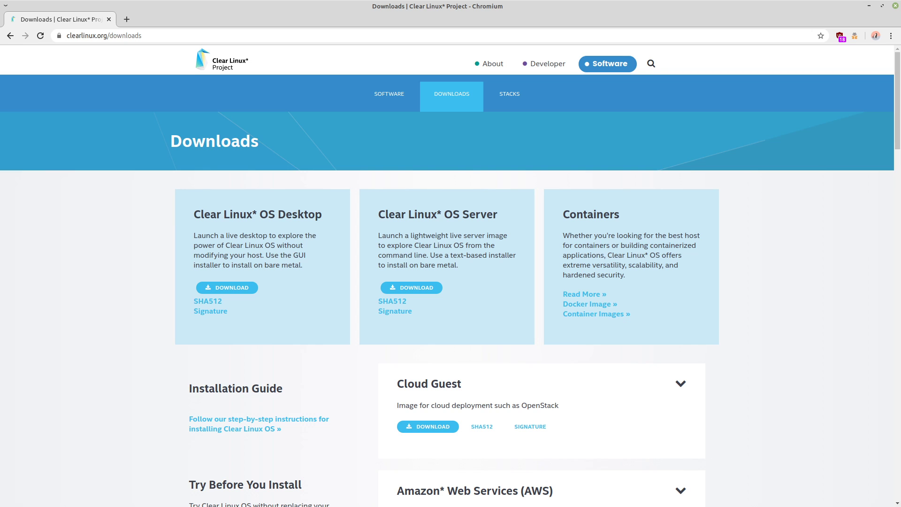
Look through the available images and installation guides on the Clear Linux downloads page.
scroll(451, 274, "down", 4)
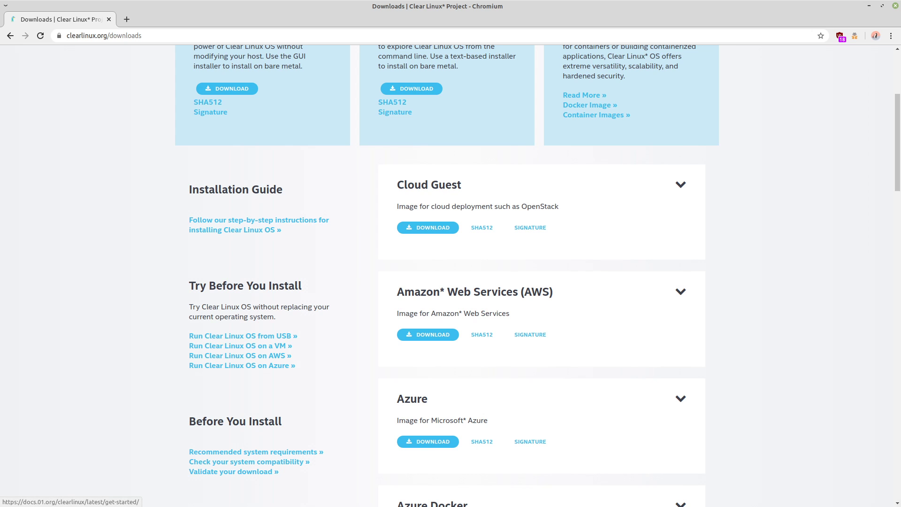
scroll(450, 276, "up", 3)
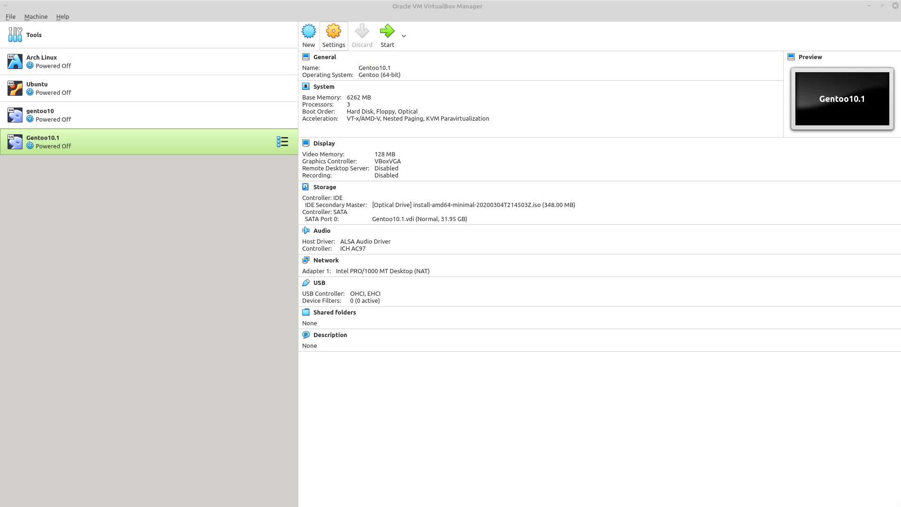
left_click(333, 35)
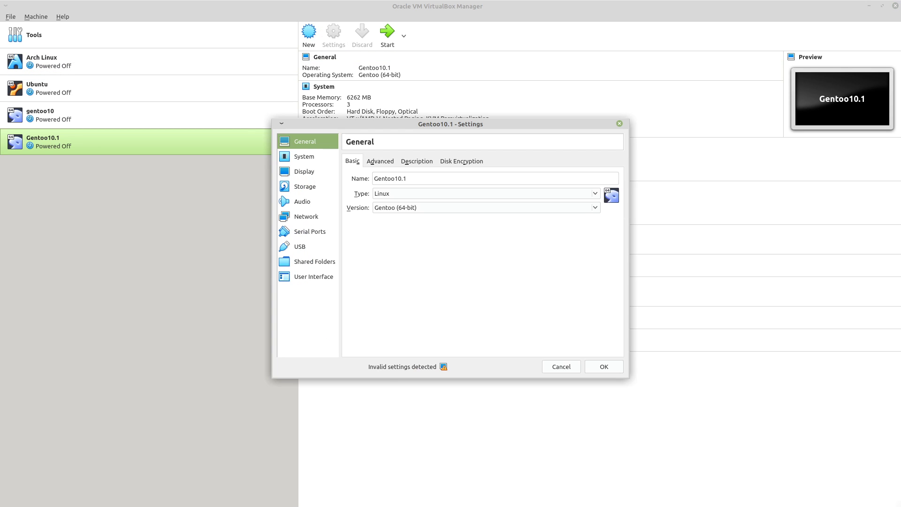
left_click(562, 367)
left_click(308, 35)
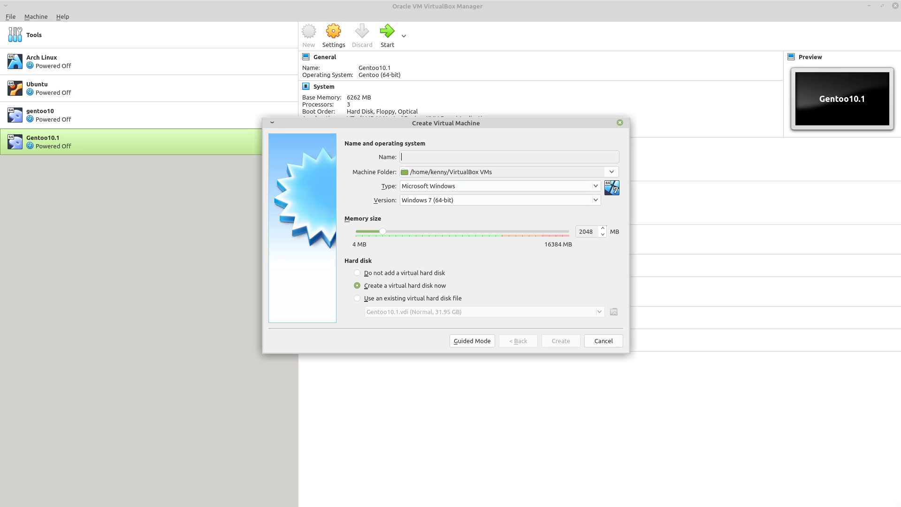
key("Escape")
View the VirtualBox version information and close it again.
left_click(62, 16)
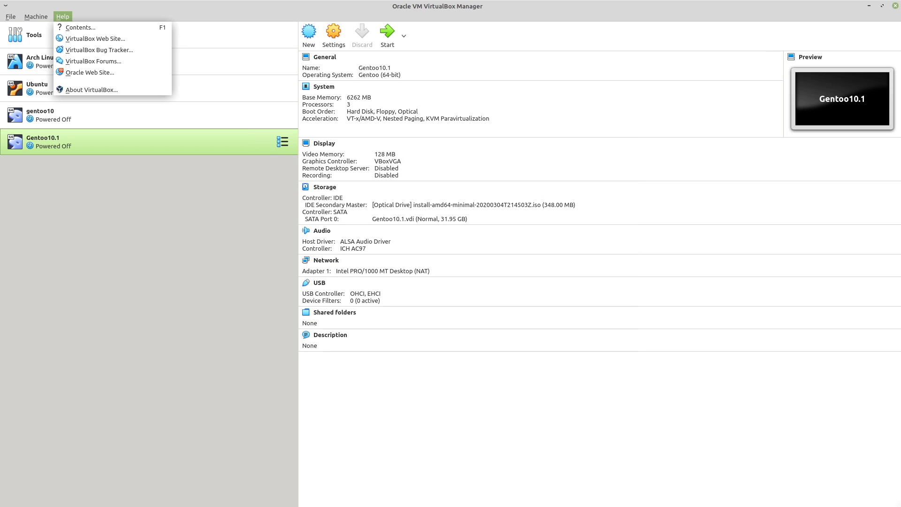
left_click(91, 90)
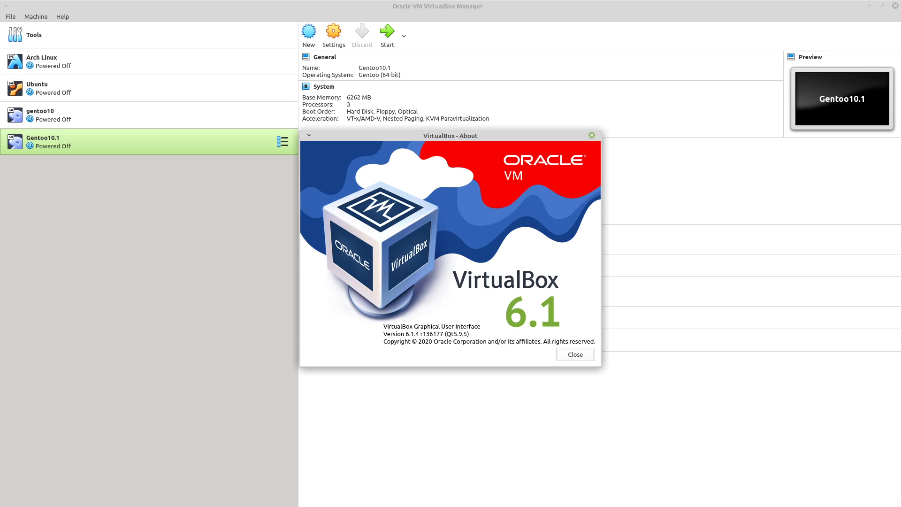
key("Escape")
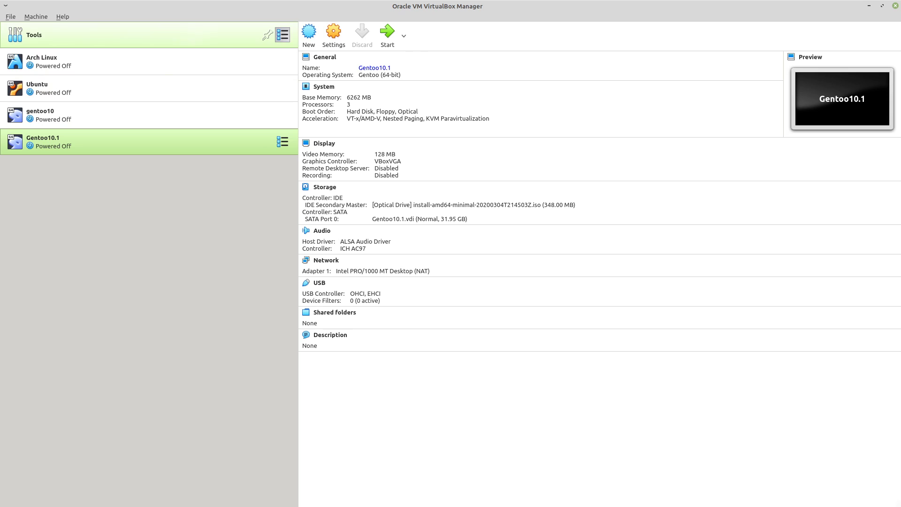
Create a virtual machine named "Clear linux" with 4096 MB of memory and a new virtual hard disk.
left_click(309, 33)
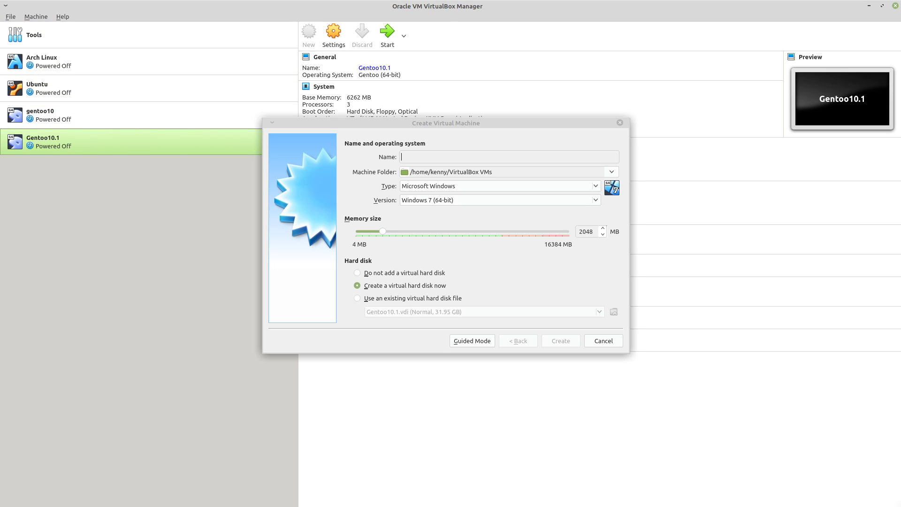
type("Clear Linux")
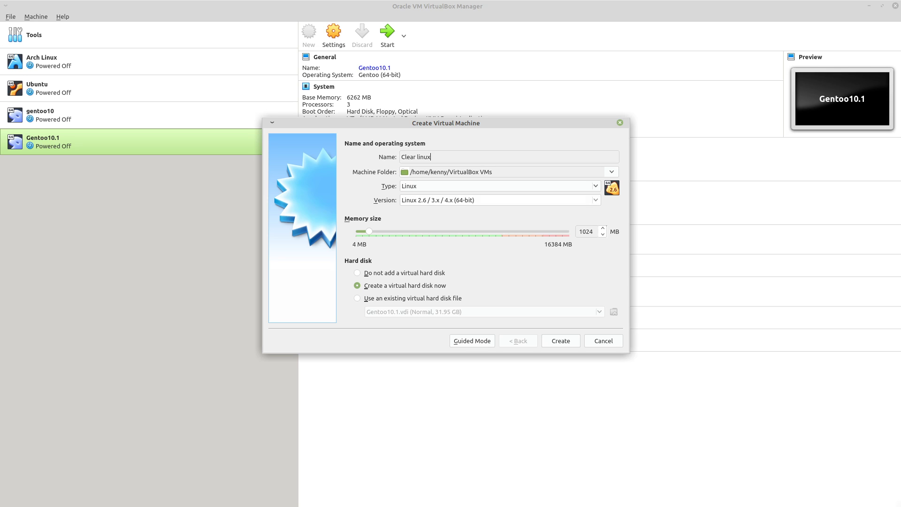
left_click_drag(369, 231, 410, 231)
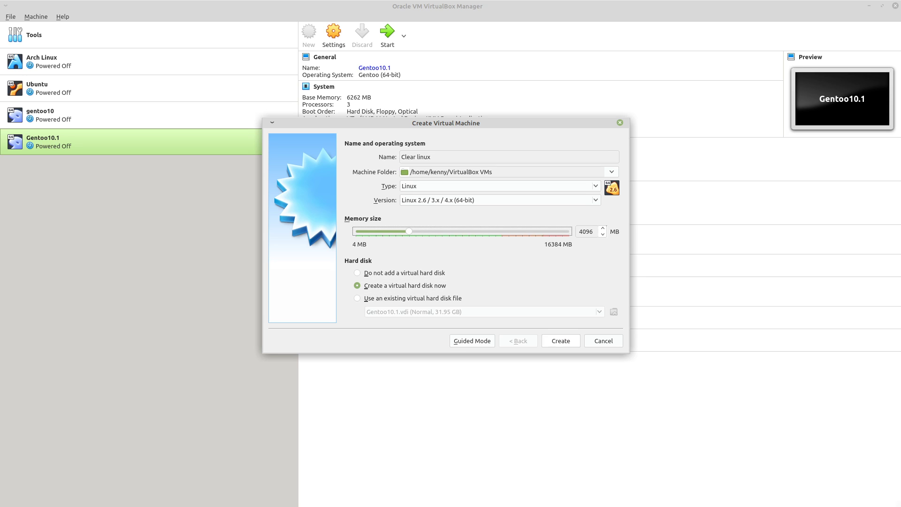
key("Return")
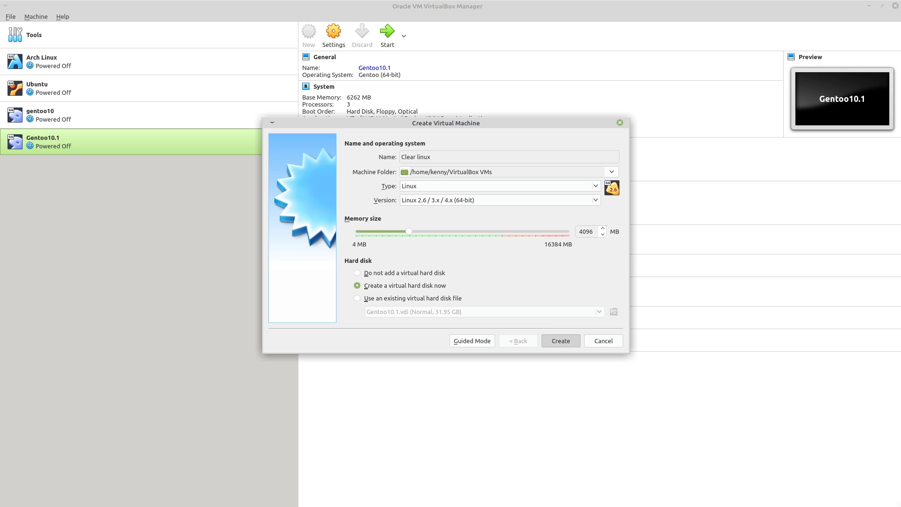
Create the VDI virtual hard disk with a fixed size of 31.27 GB.
left_click_drag(476, 186, 494, 186)
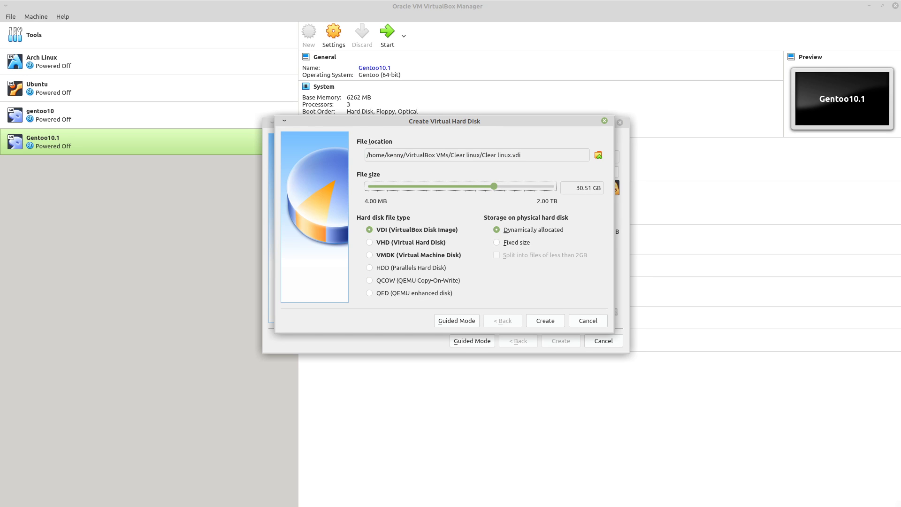
left_click(515, 242)
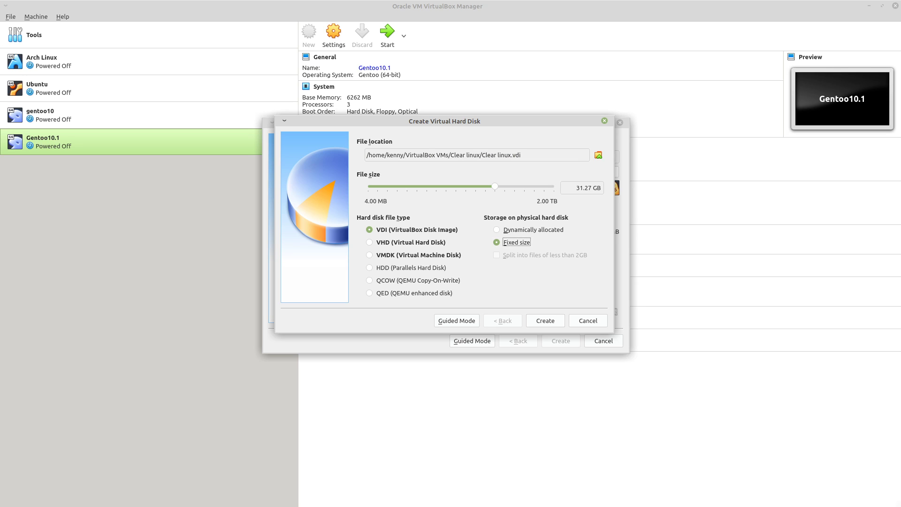
key("Return")
Allocate 2 processors to the Clear linux virtual machine in its system settings.
left_click(334, 34)
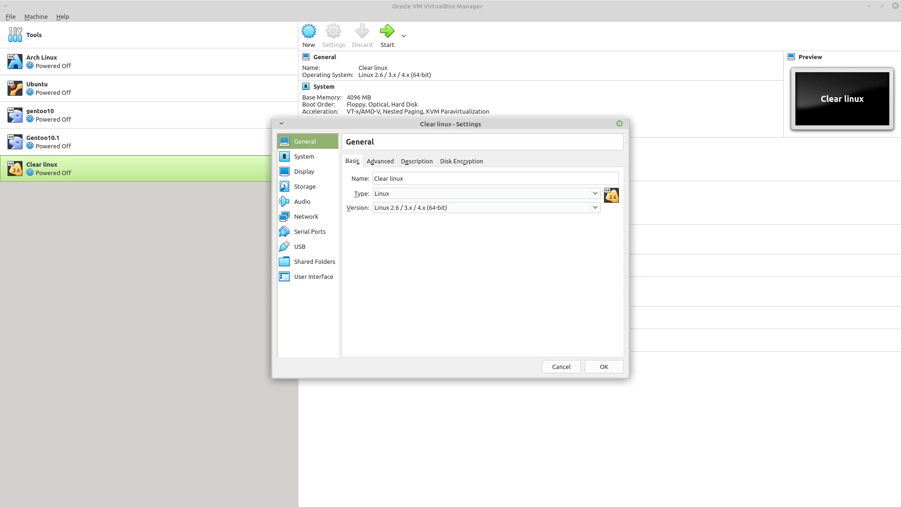
left_click(304, 156)
left_click(402, 161)
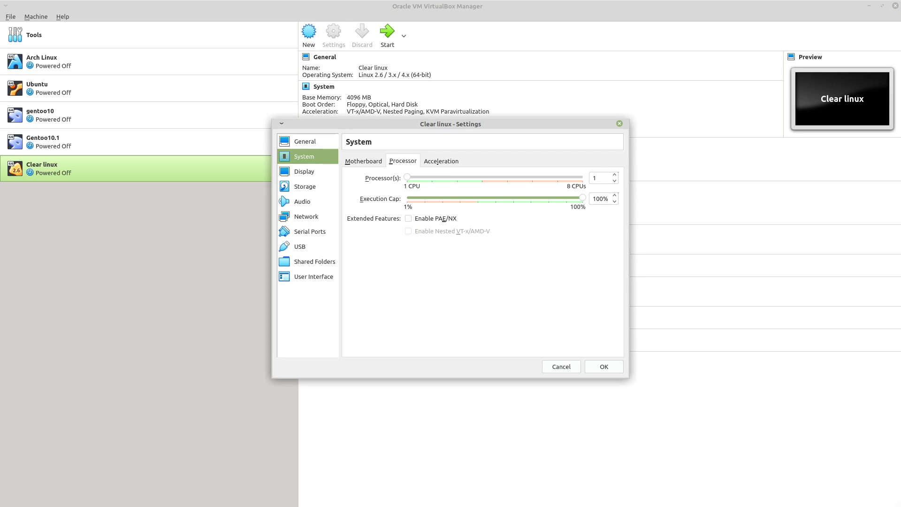
left_click_drag(408, 177, 432, 177)
Put Hard Disk first in the virtual machine's boot order, ahead of Floppy and Optical.
left_click(363, 161)
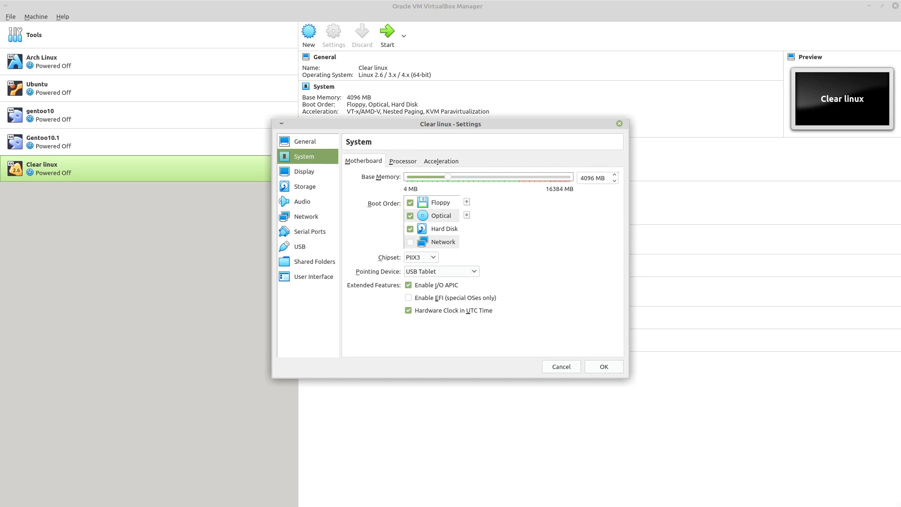
left_click(441, 216)
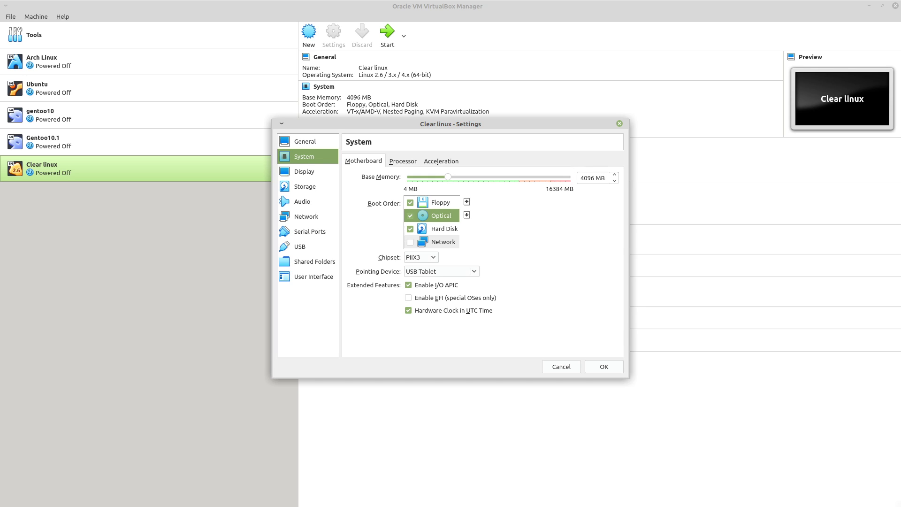
left_click(443, 229)
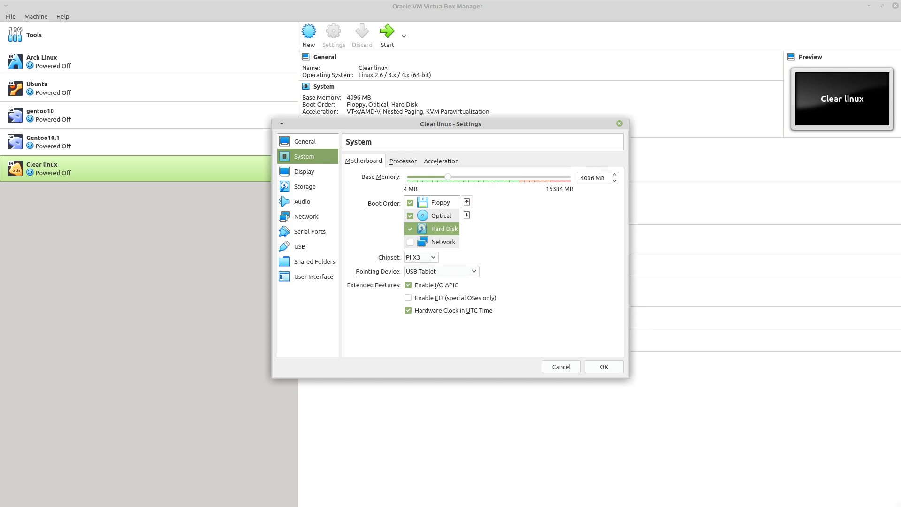
left_click(467, 202)
left_click(467, 202)
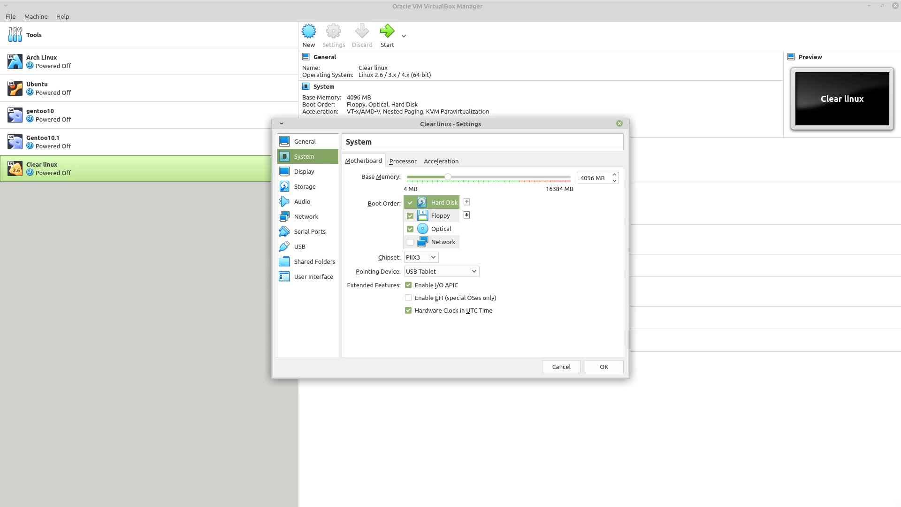
Set the video memory to 128 MB and the graphics controller to VBoxVGA.
left_click(304, 172)
left_click_drag(429, 177, 577, 177)
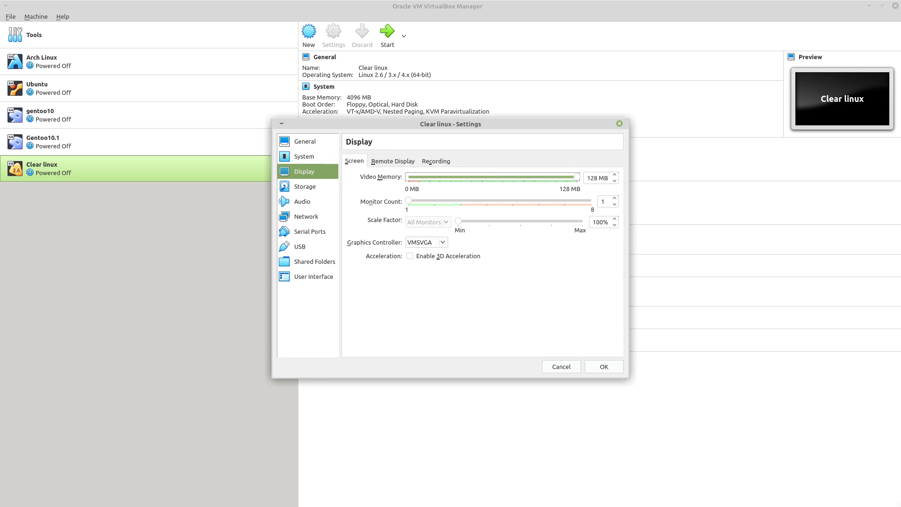
left_click(427, 242)
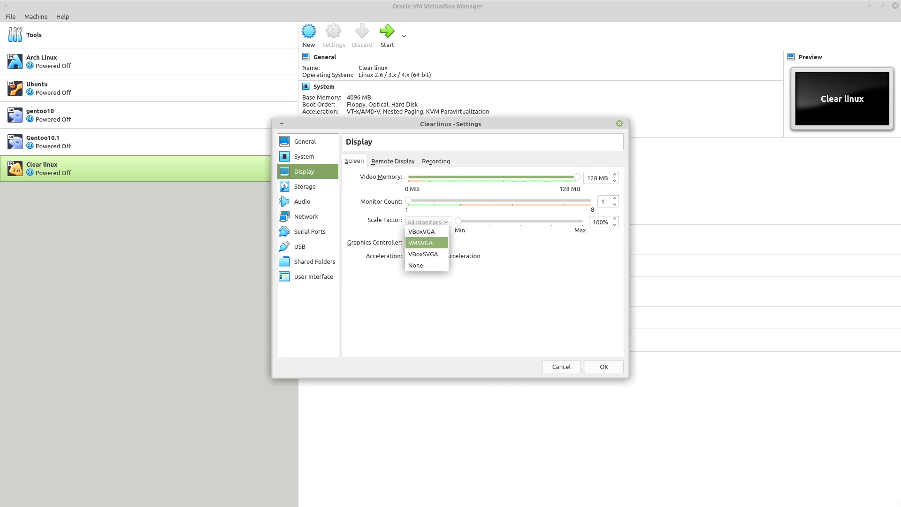
key("Return")
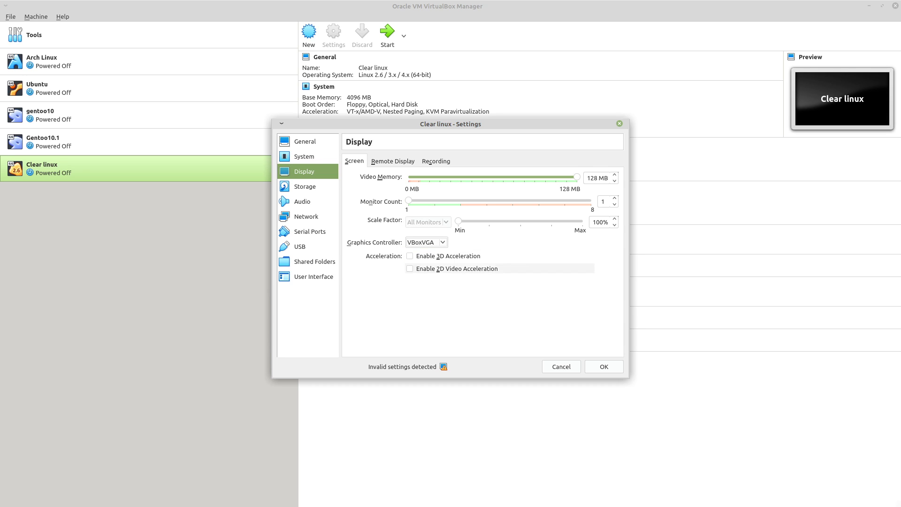
Load clear-32910-live-desktop.iso into the empty IDE optical drive and save the virtual machine's settings.
left_click(305, 186)
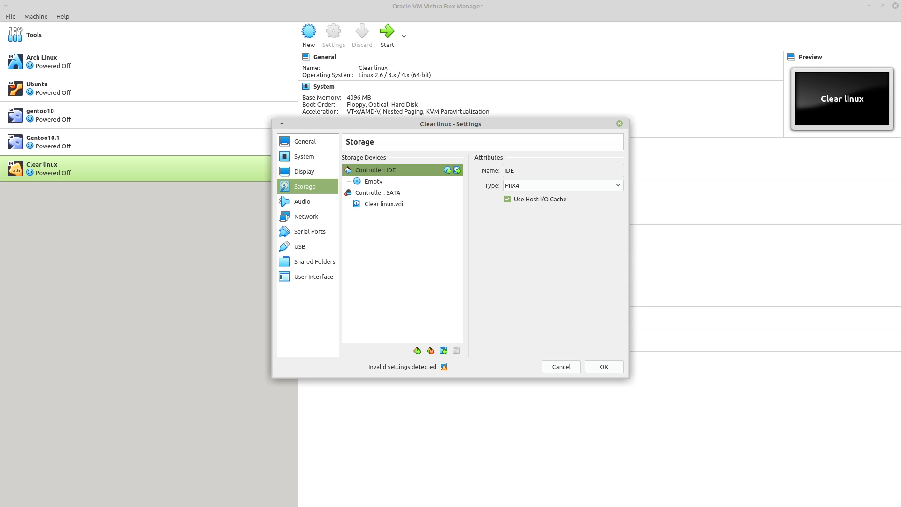
left_click(373, 182)
left_click(616, 170)
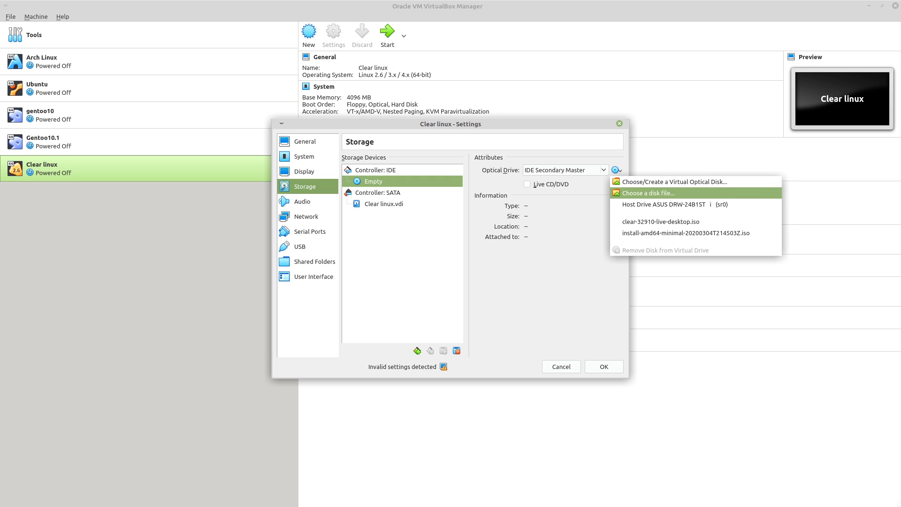
left_click(648, 193)
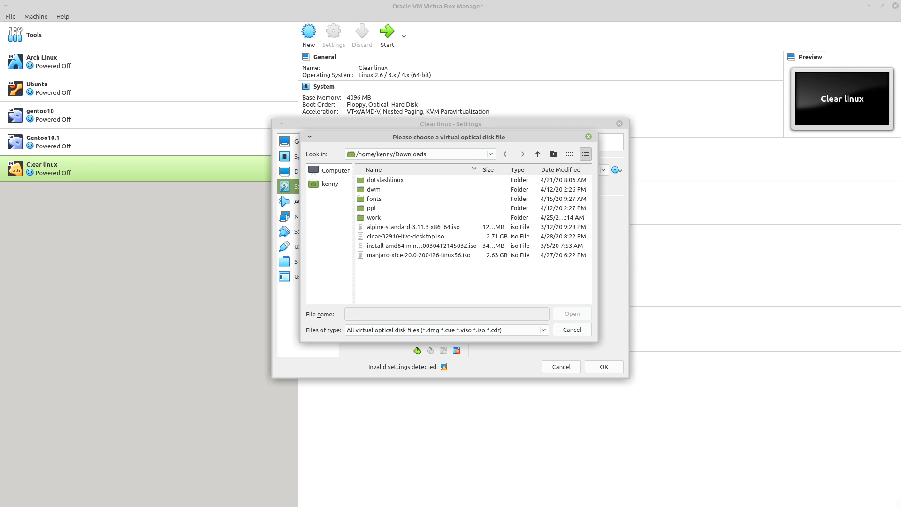
double_click(405, 237)
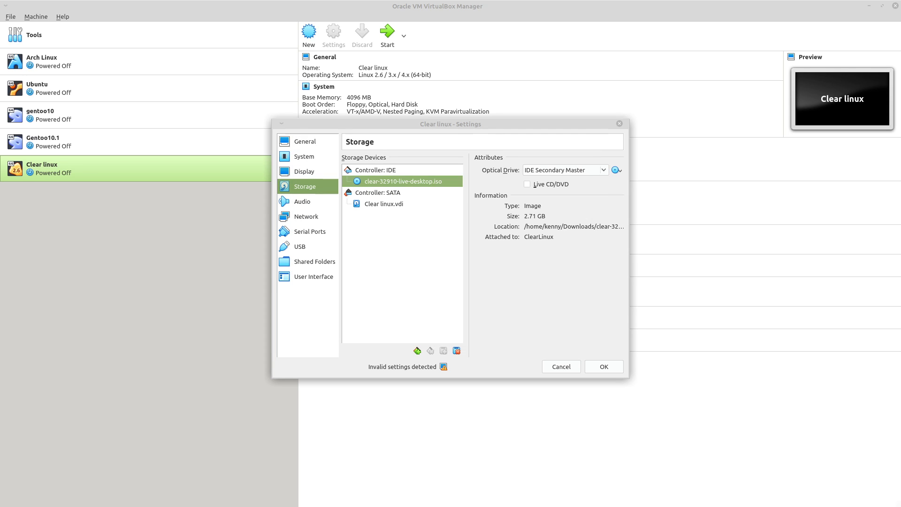
key("Return")
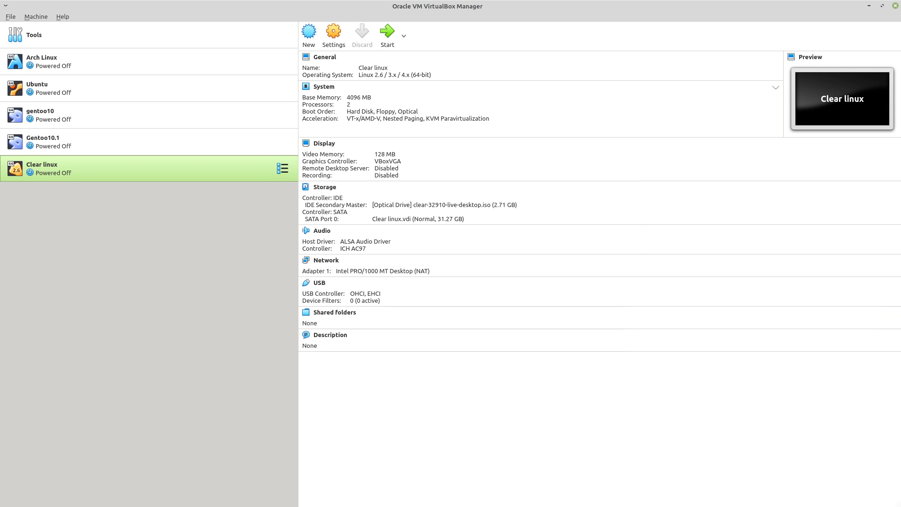
Start the Clear linux virtual machine in full-screen mode and boot the Clear Linux OS entry.
left_click(387, 32)
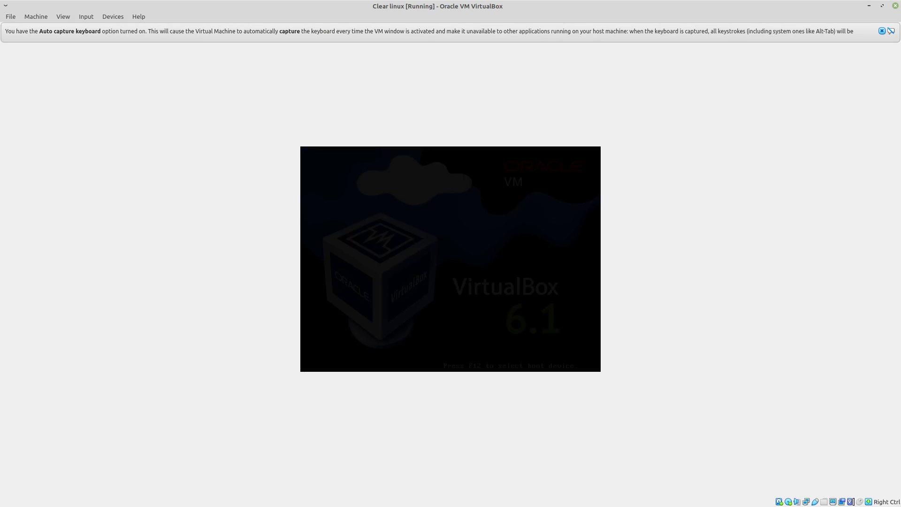
left_click(63, 17)
left_click(94, 27)
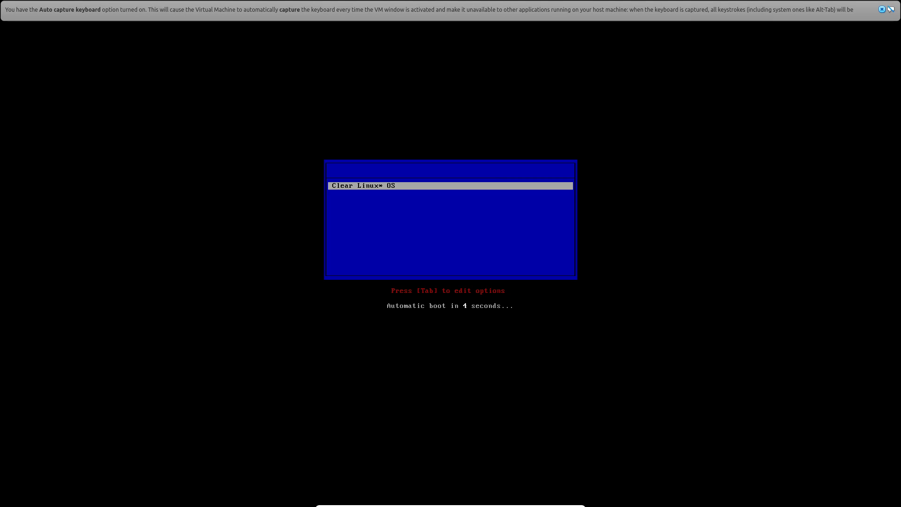
key("Return")
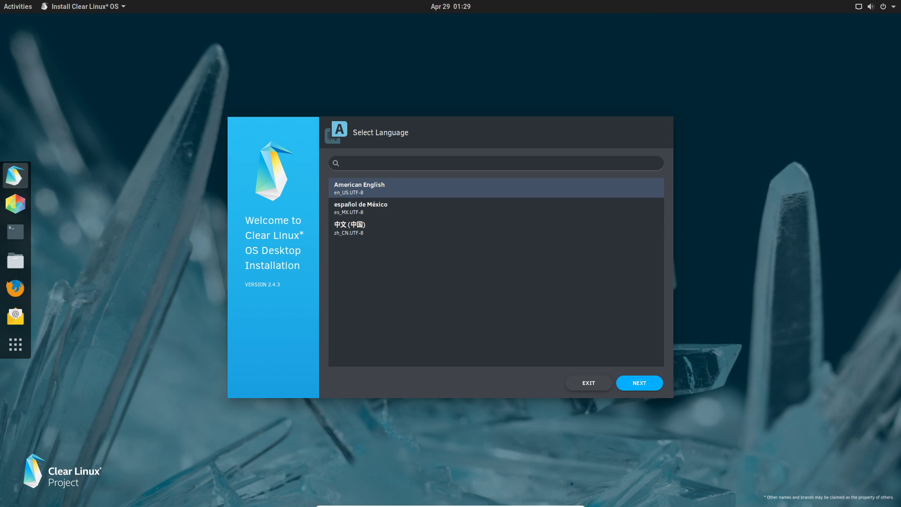
Accept American English as the installer language and view the advanced options before returning to the required ones.
left_click(639, 383)
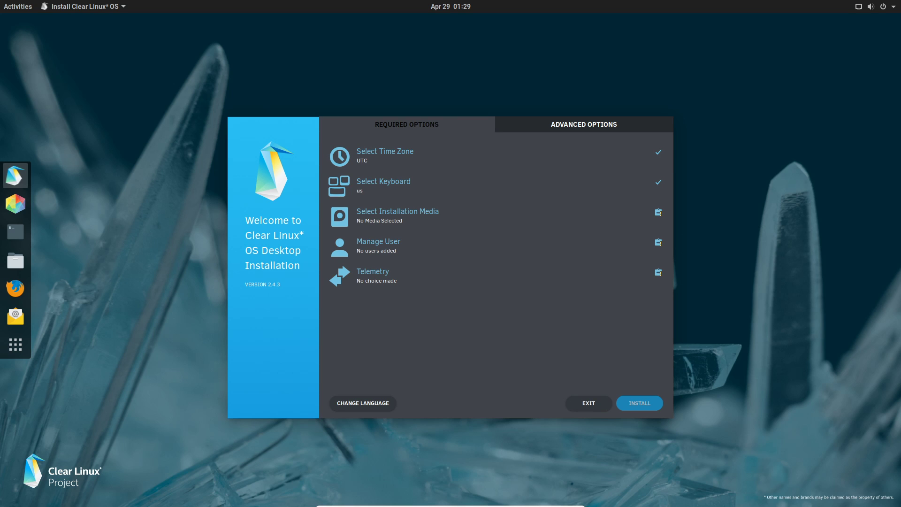
left_click(584, 124)
left_click(407, 124)
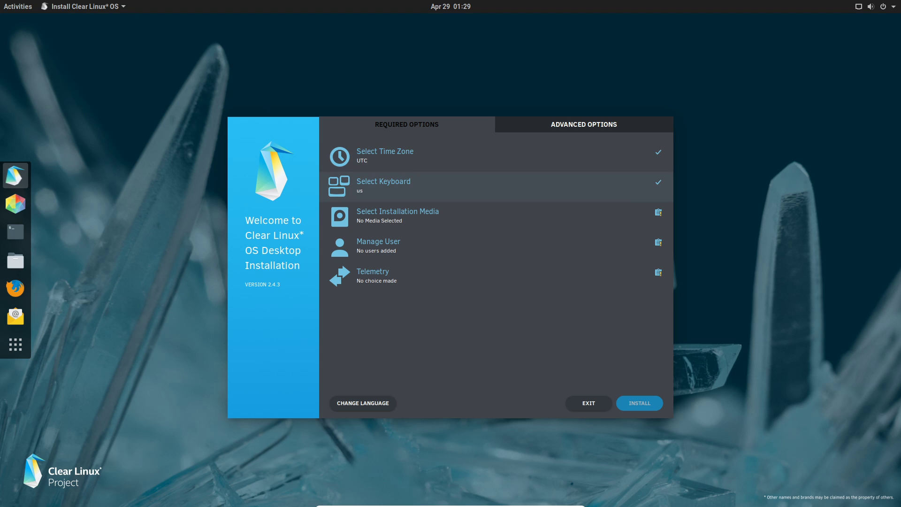
View the time zone list and leave it without changes, then accept the us keyboard layout.
left_click(399, 157)
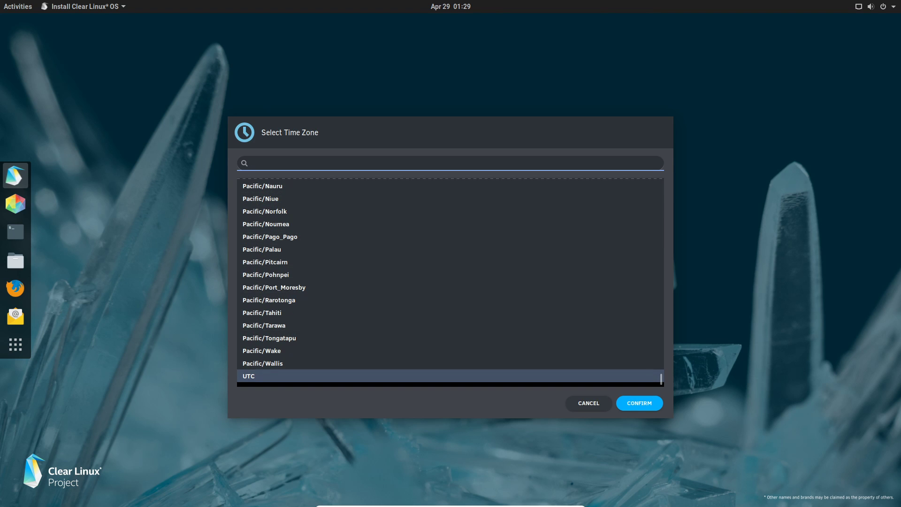
left_click(589, 403)
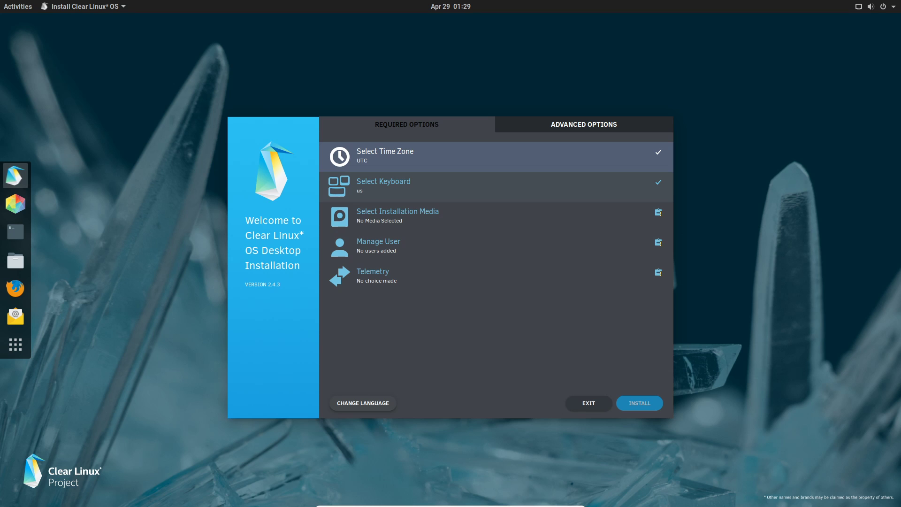
left_click(399, 186)
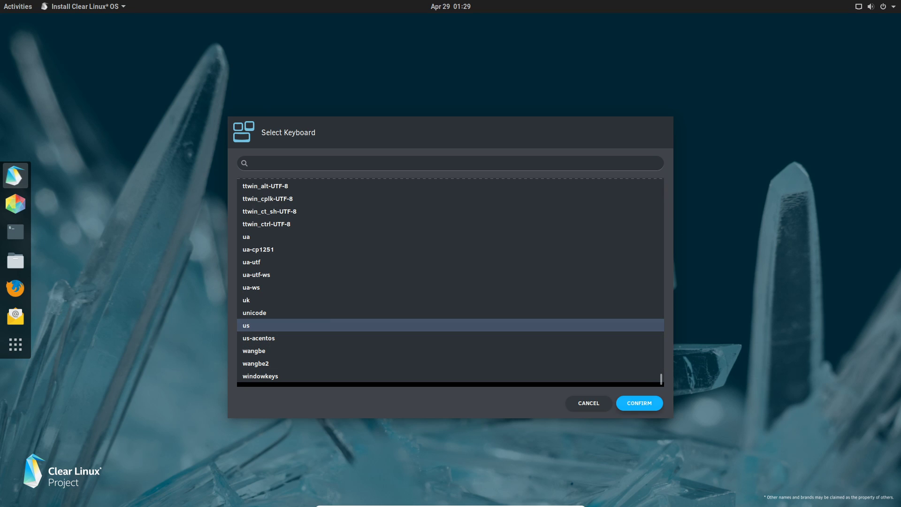
key("Return")
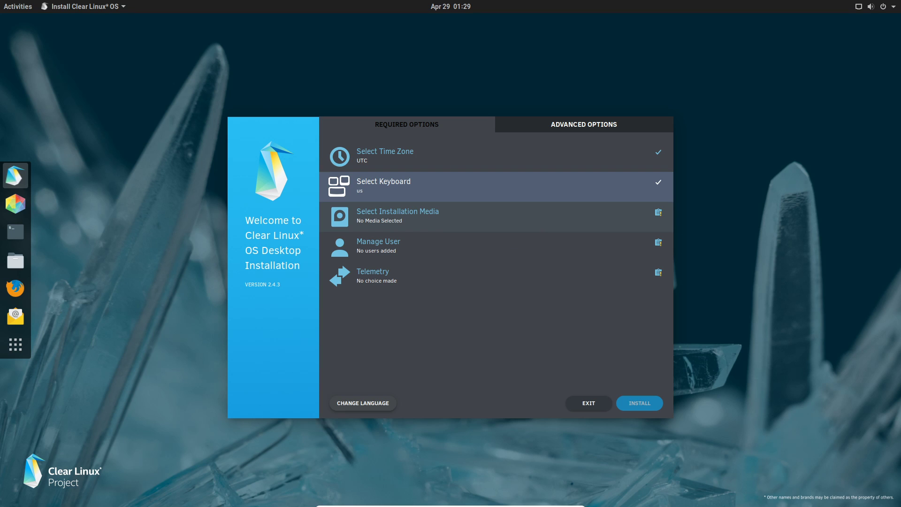
Set the installation media to a destructive installation on the entire VBOX_HARDDISK sda disk.
left_click(397, 217)
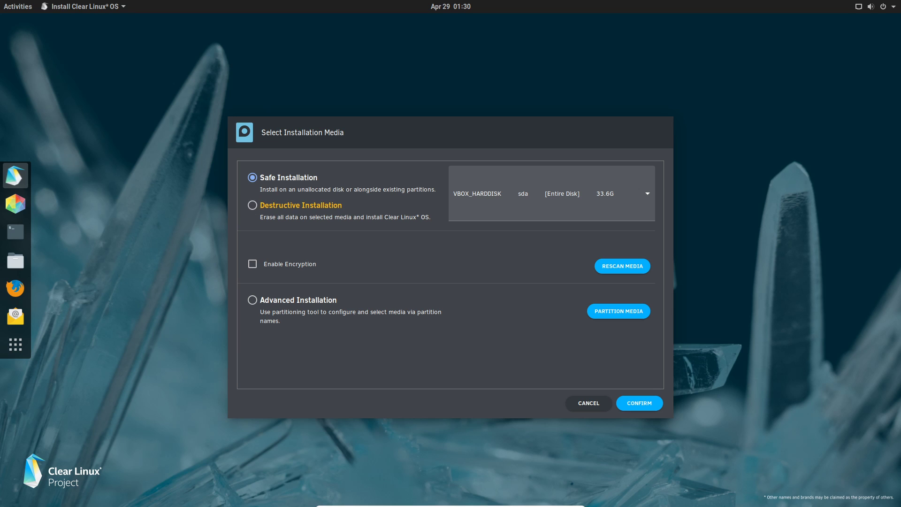
left_click(252, 205)
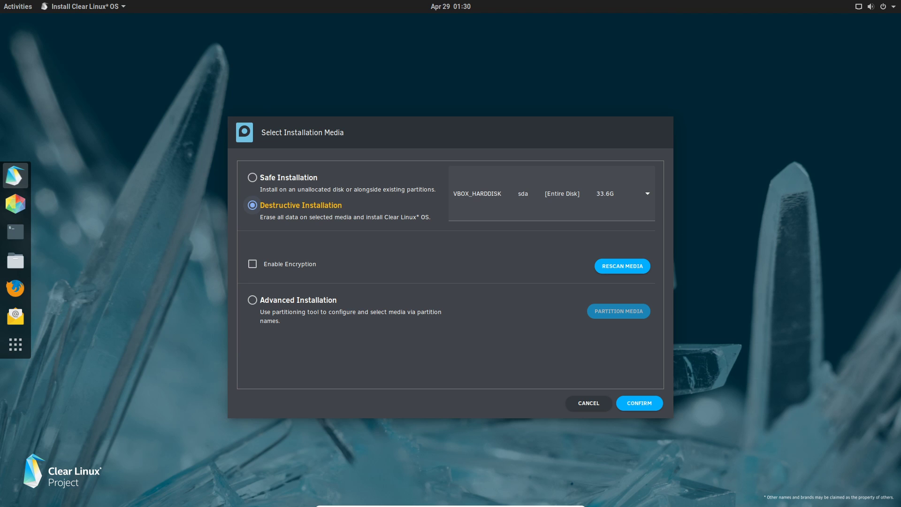
left_click(639, 403)
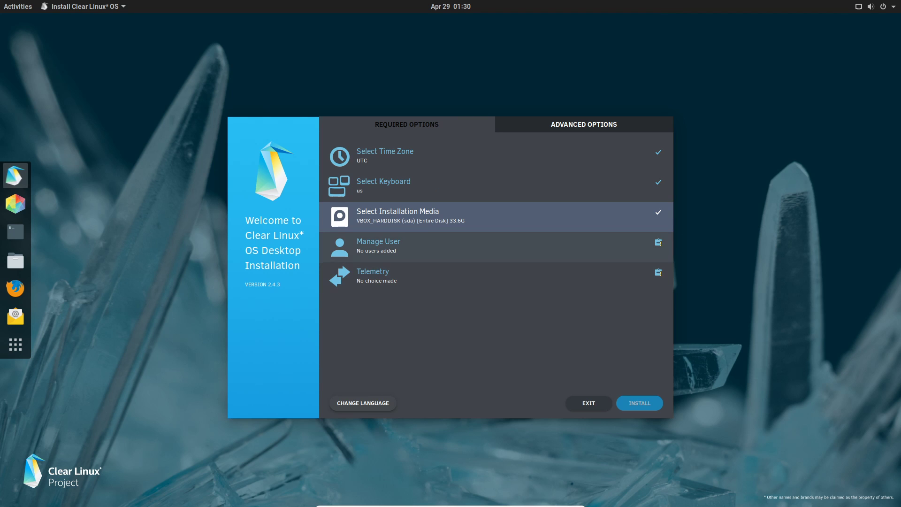
Add an administrator user by entering the user name, login, account password and password confirmation.
left_click(379, 246)
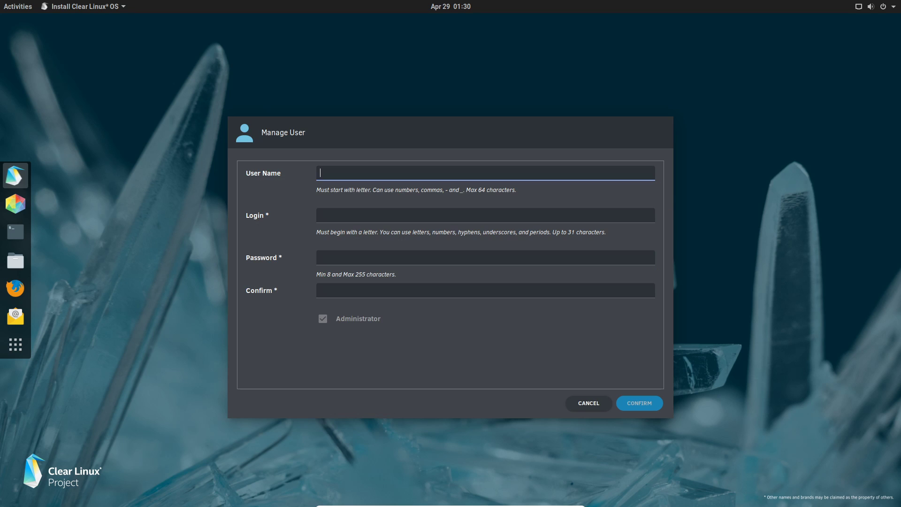
type("kenny")
left_click(320, 216)
type("Kenny")
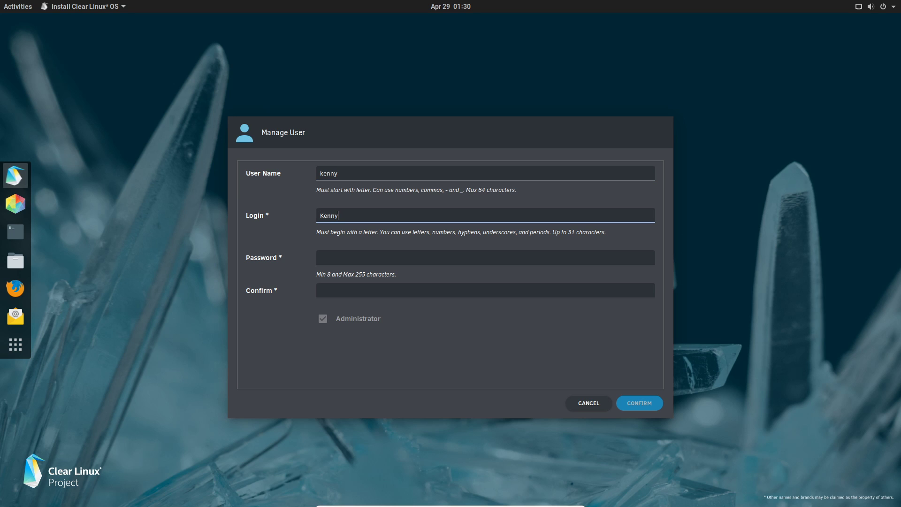
left_click(321, 258)
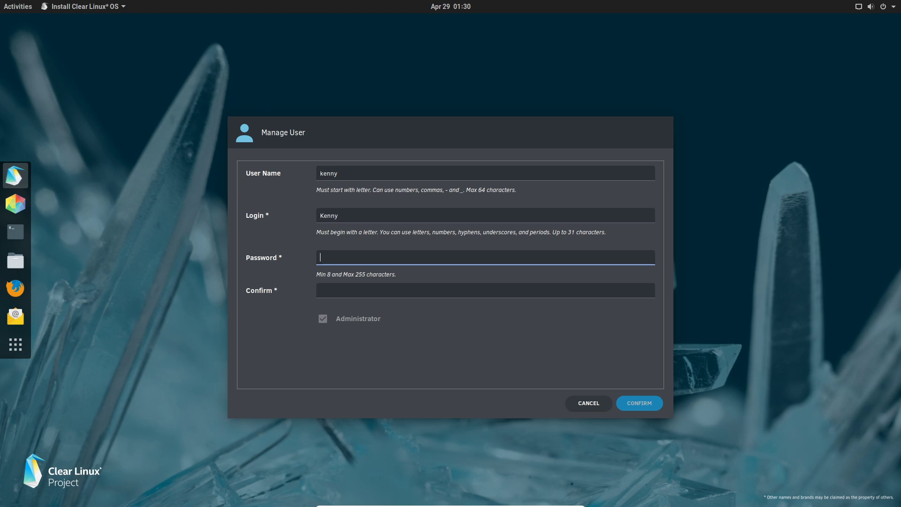
type("********")
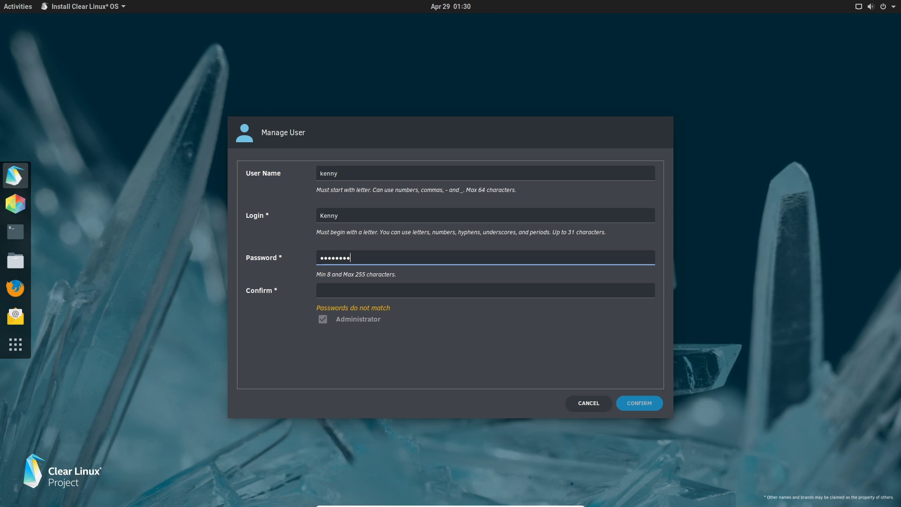
left_click(321, 290)
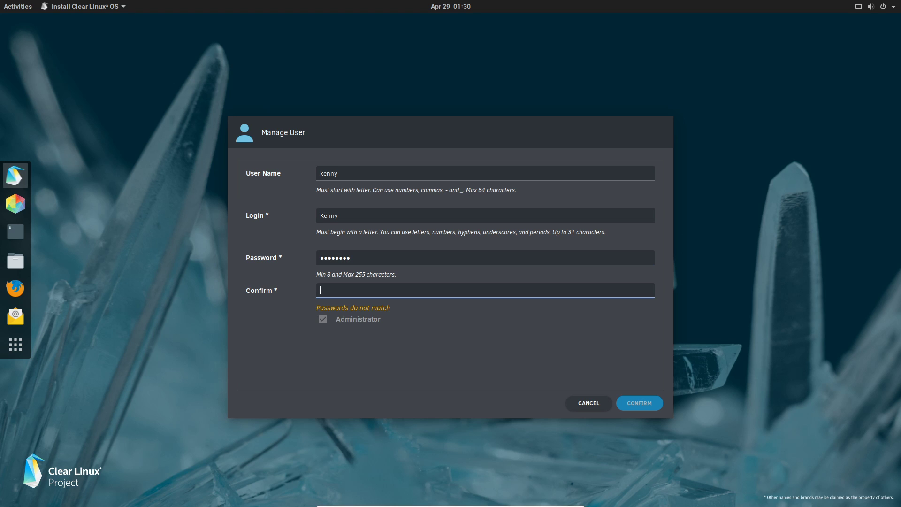
type("********")
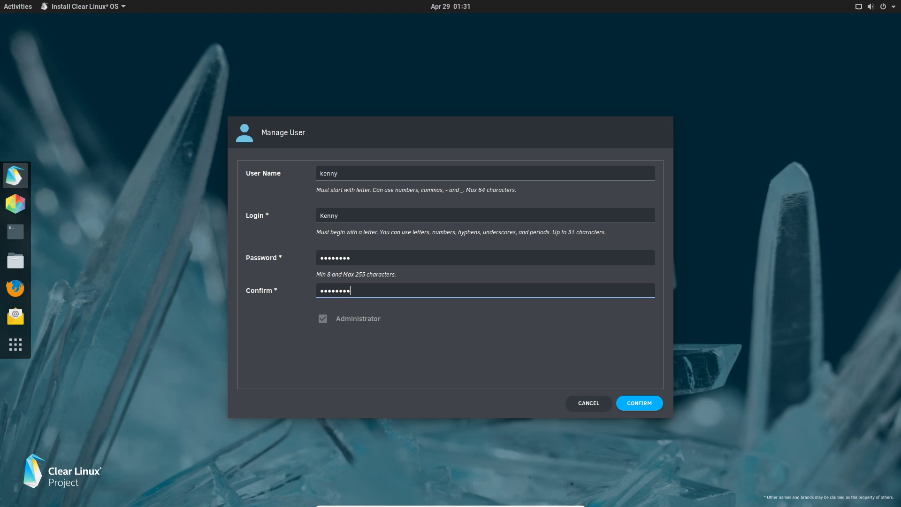
key("Return")
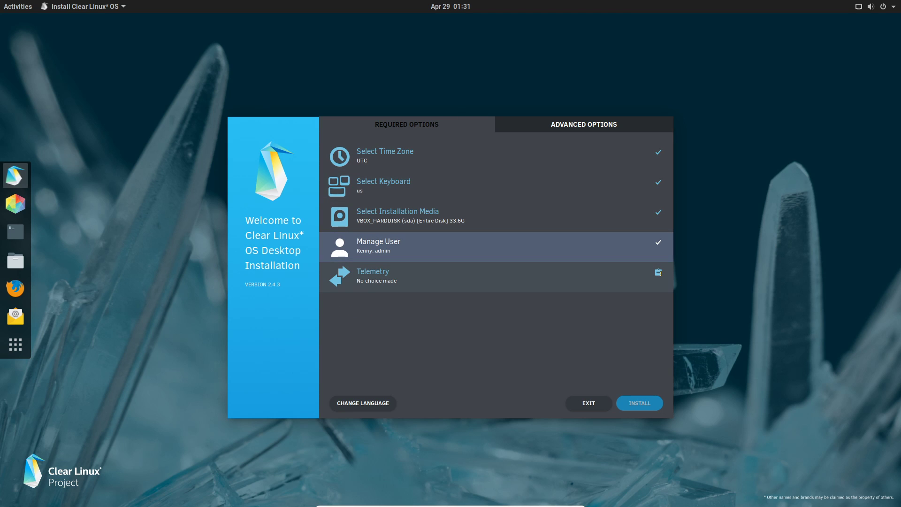
Decline the collection of anonymized telemetry data.
key("Down")
key("Return")
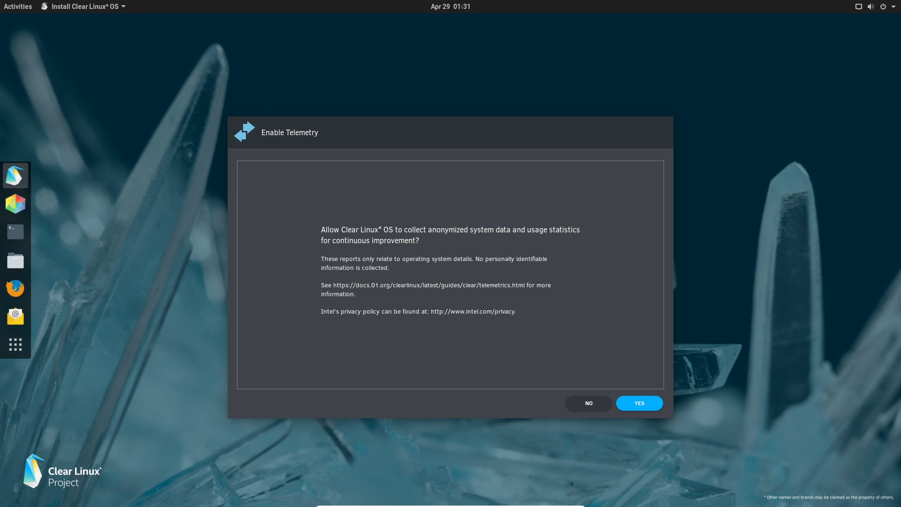
left_click(589, 403)
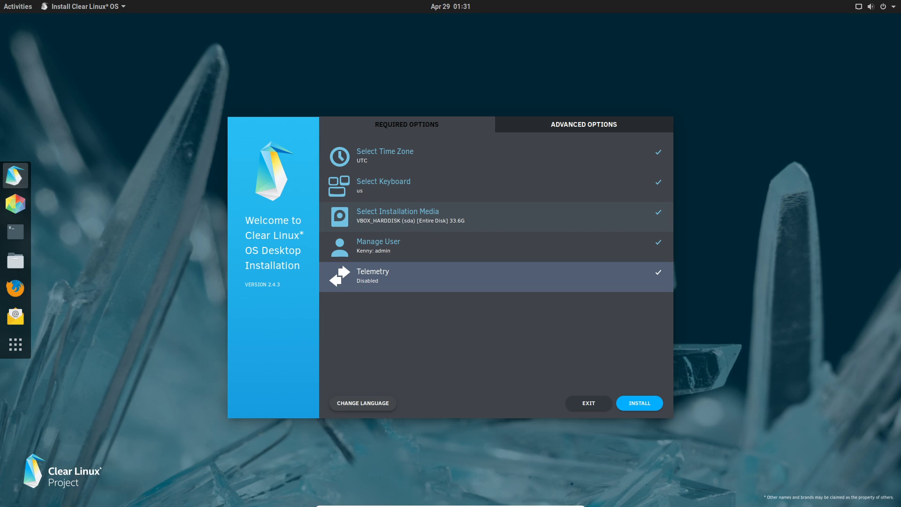
Install Clear Linux OS, confirming that /dev/sda is erased, and exit the installer on completion.
left_click(639, 403)
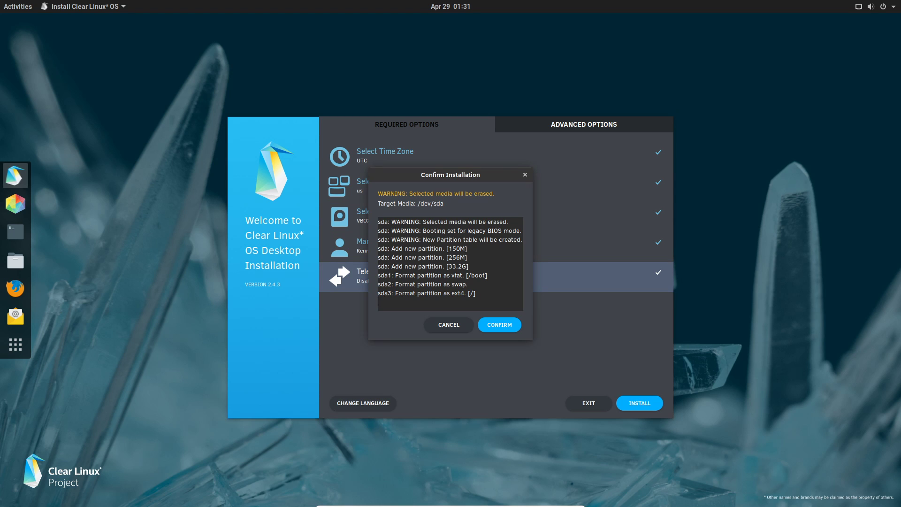
left_click(500, 325)
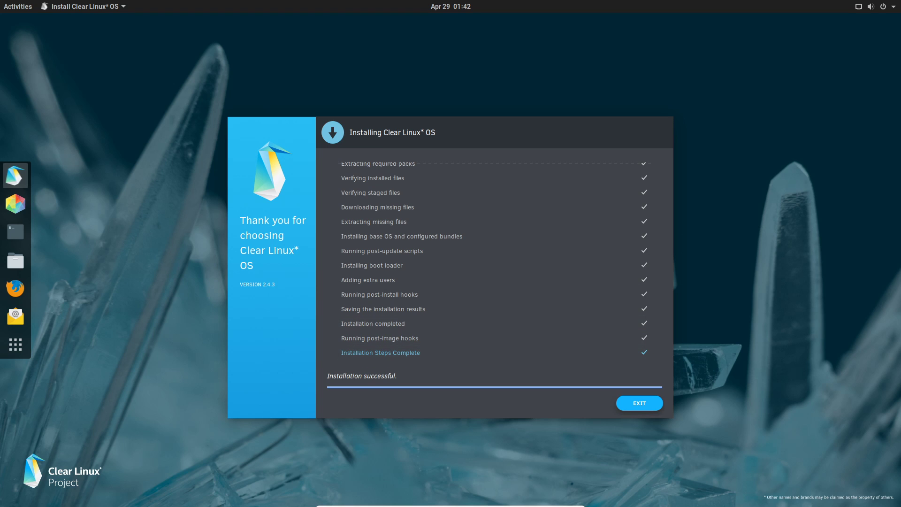
left_click(639, 403)
Restart the system from the live desktop.
left_click(875, 6)
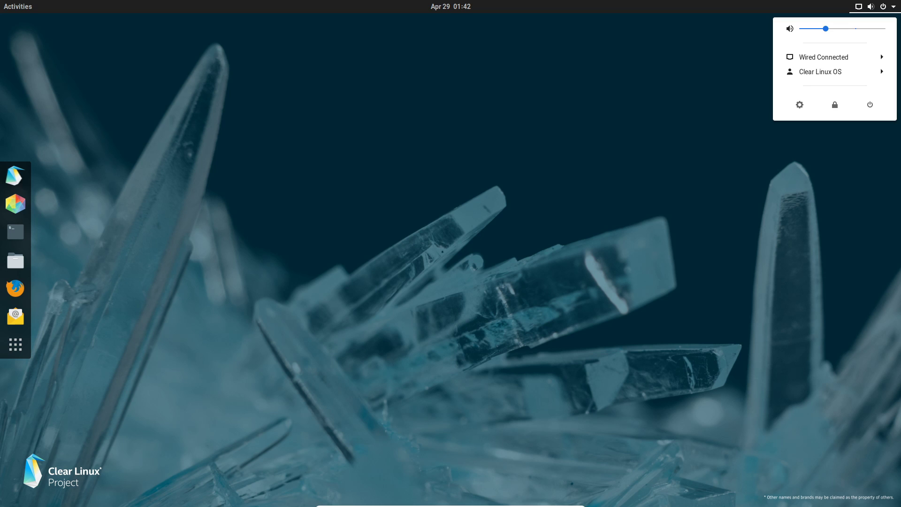
left_click(870, 105)
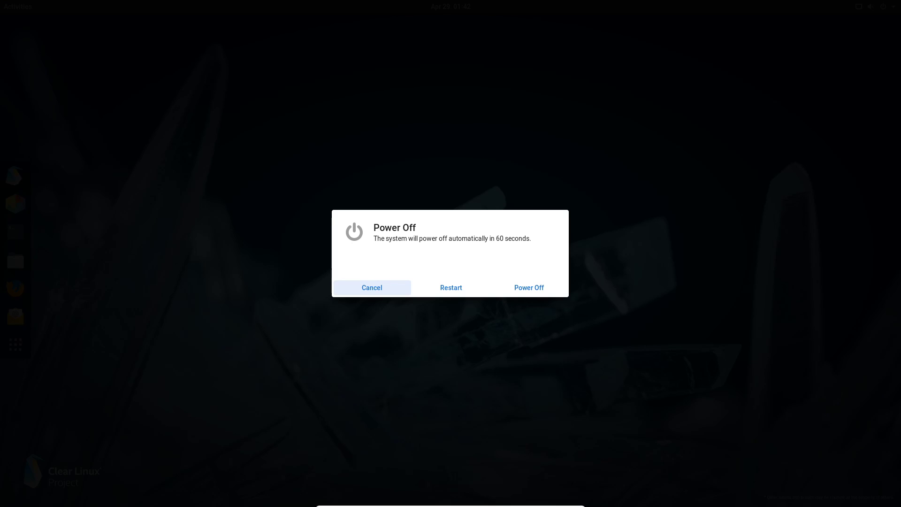
left_click(451, 288)
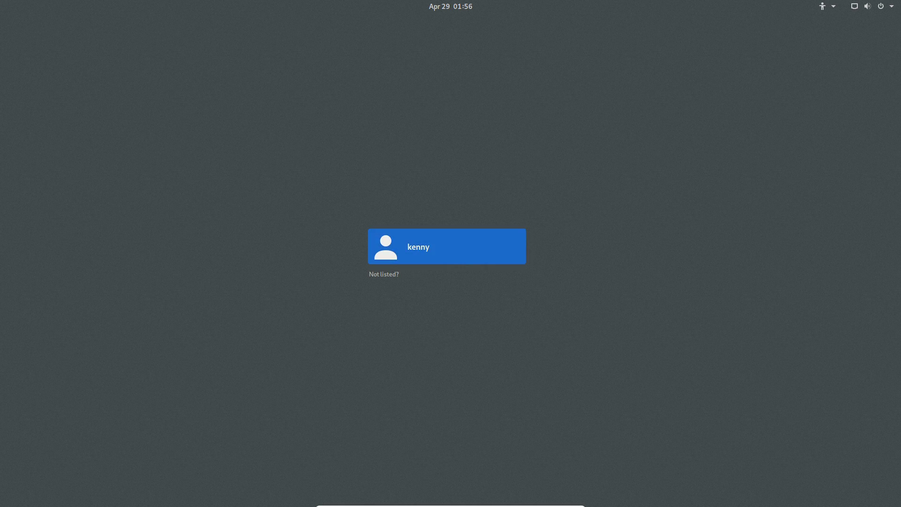
Sign in to the installed system with the listed user's account password.
key("Return")
type("**********")
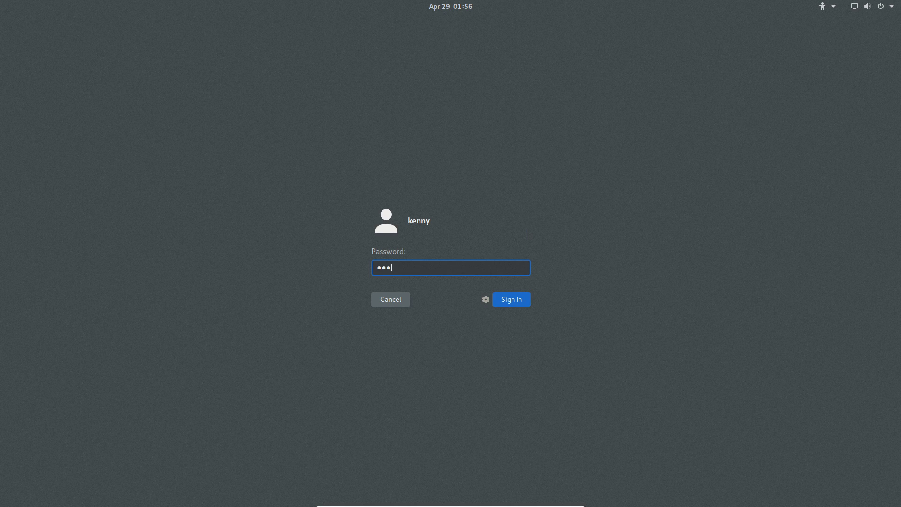
key("Return")
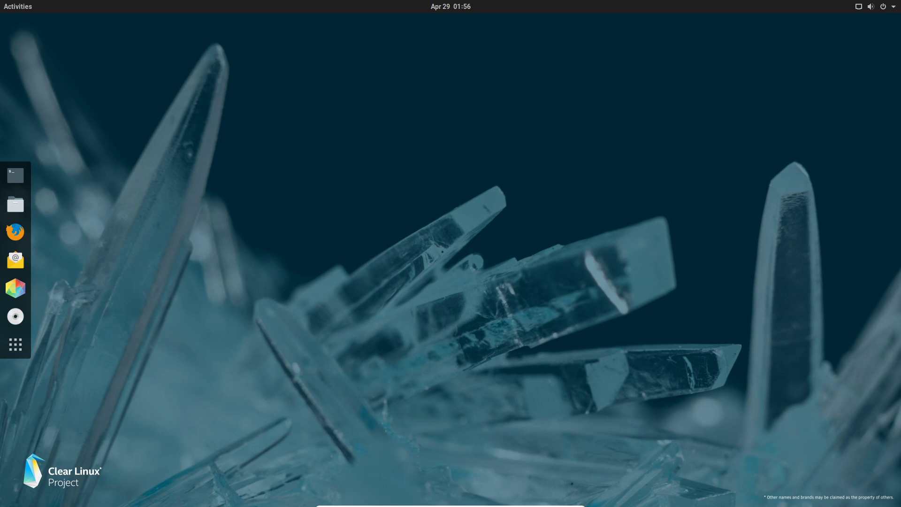
left_click_drag(214, 174, 396, 300)
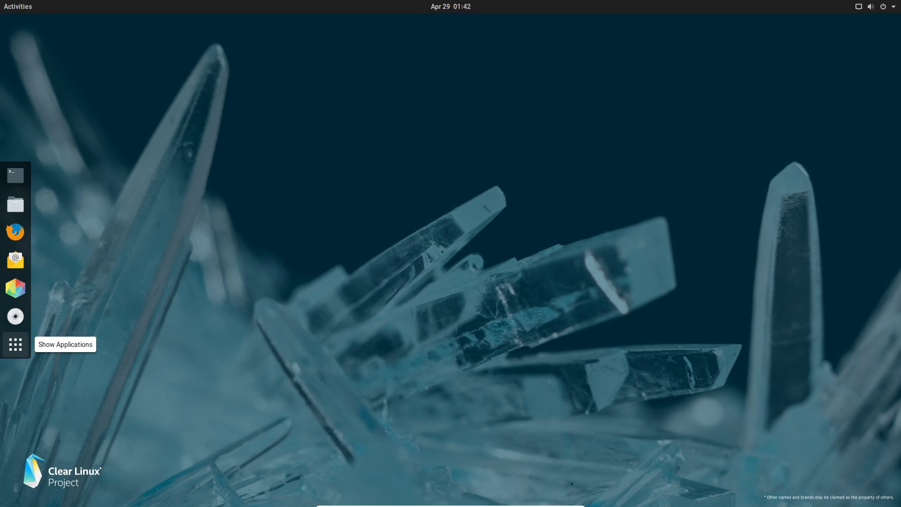
Launch Htop and tile its terminal window on the right half of the desktop.
left_click(15, 344)
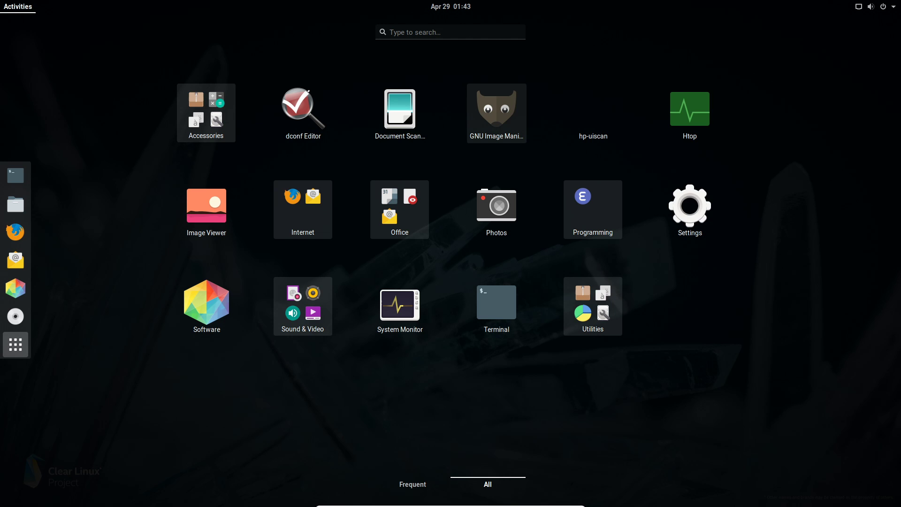
left_click(689, 113)
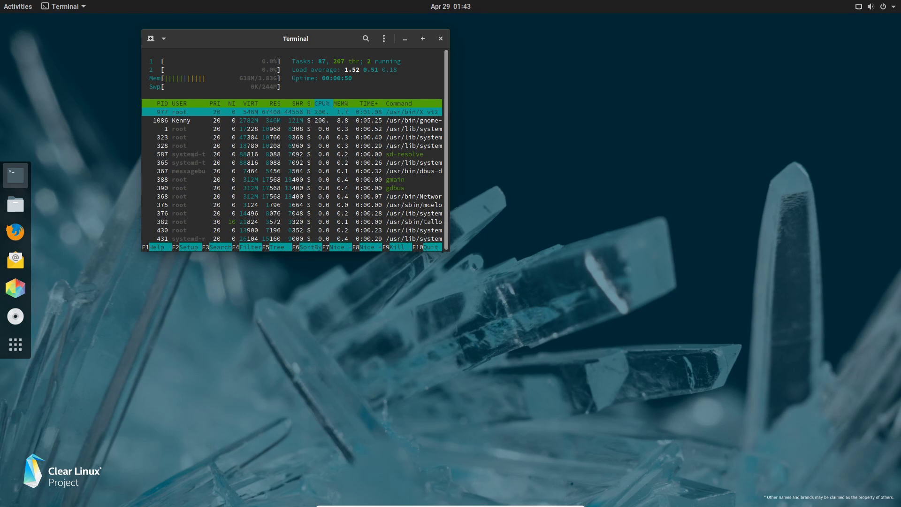
left_click_drag(316, 39, 900, 164)
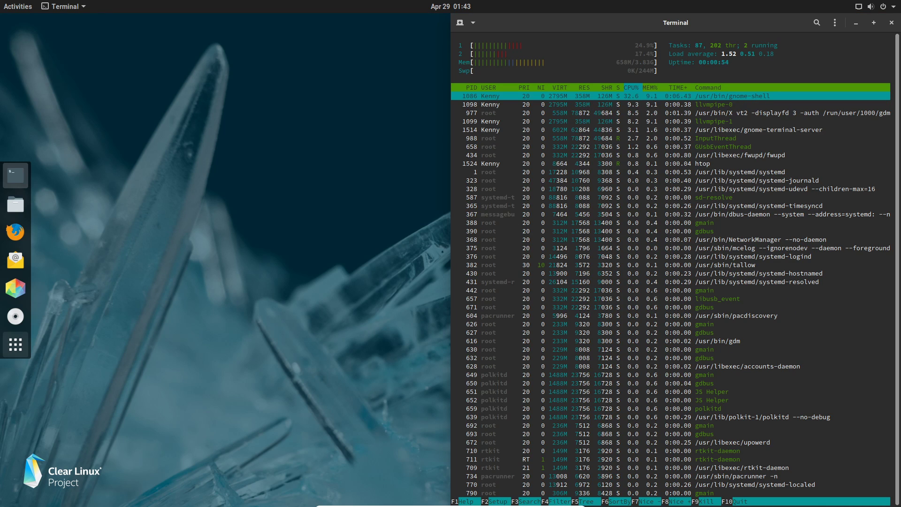
Launch the Firefox Web Browser from the Internet application group.
left_click(16, 344)
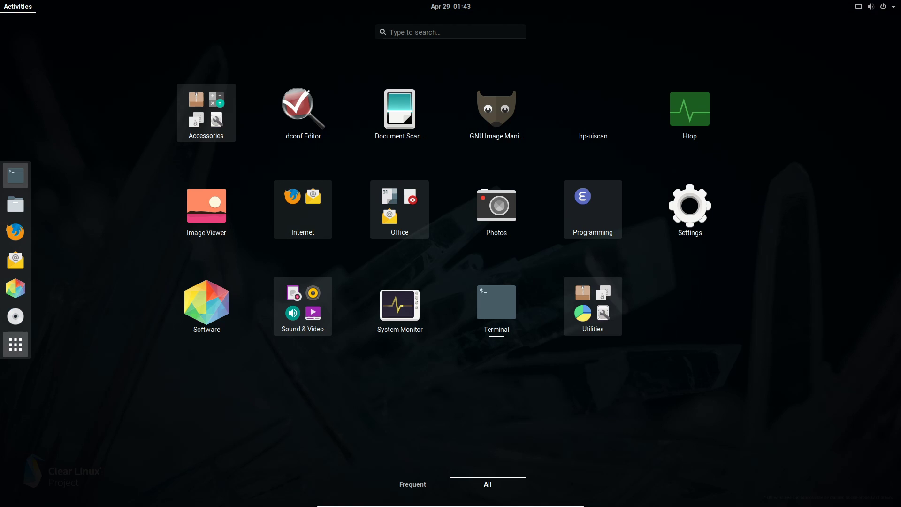
left_click(302, 209)
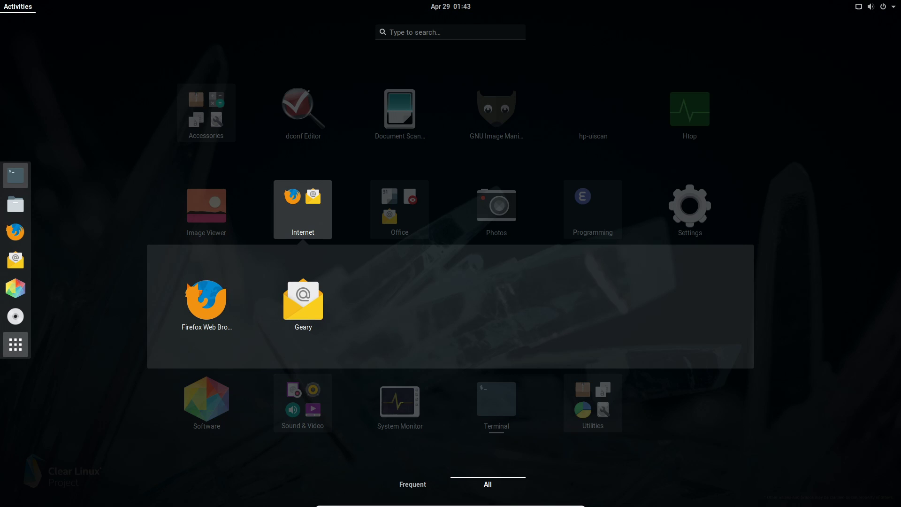
left_click(206, 300)
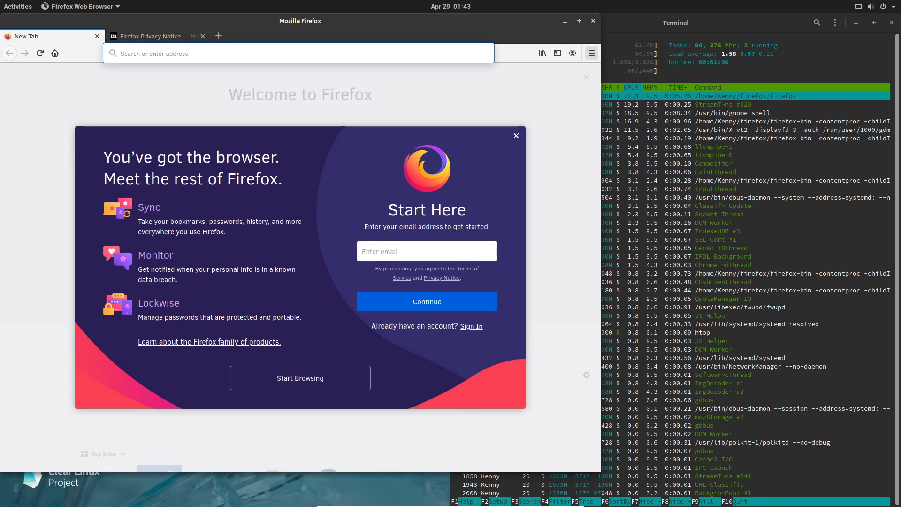
Check the version information in About Mozilla Firefox, then quit the browser and close its open tabs.
left_click(592, 53)
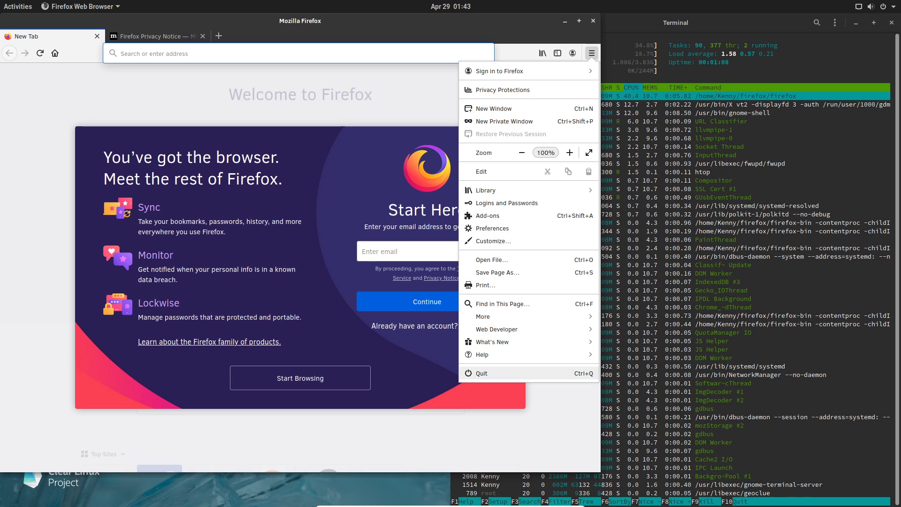
left_click(482, 355)
left_click(483, 178)
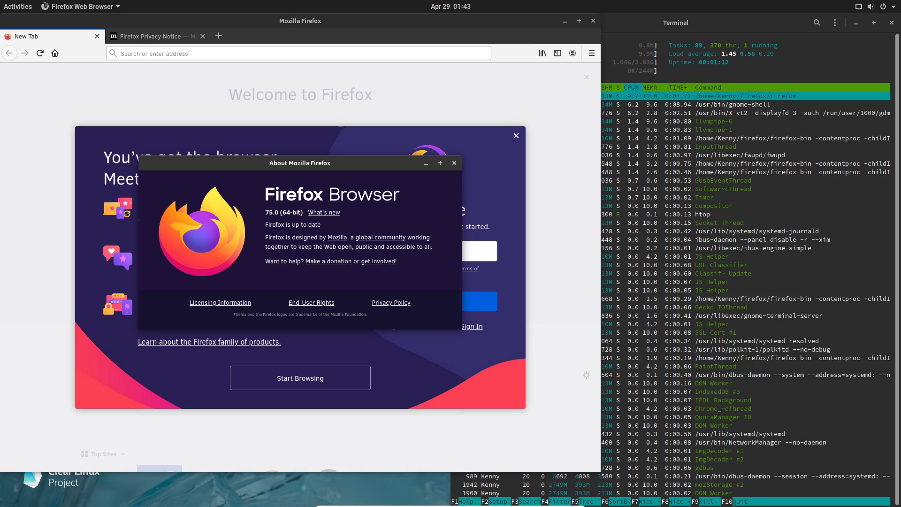
left_click(454, 163)
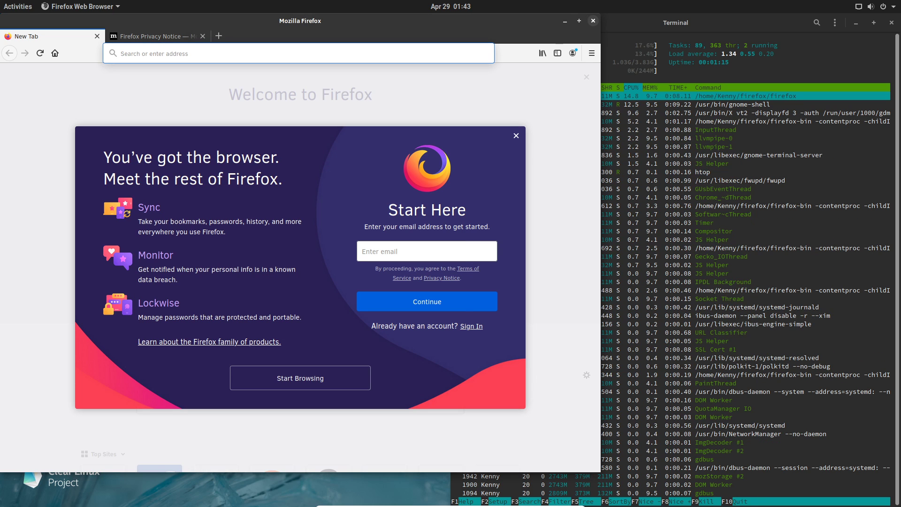
left_click(593, 21)
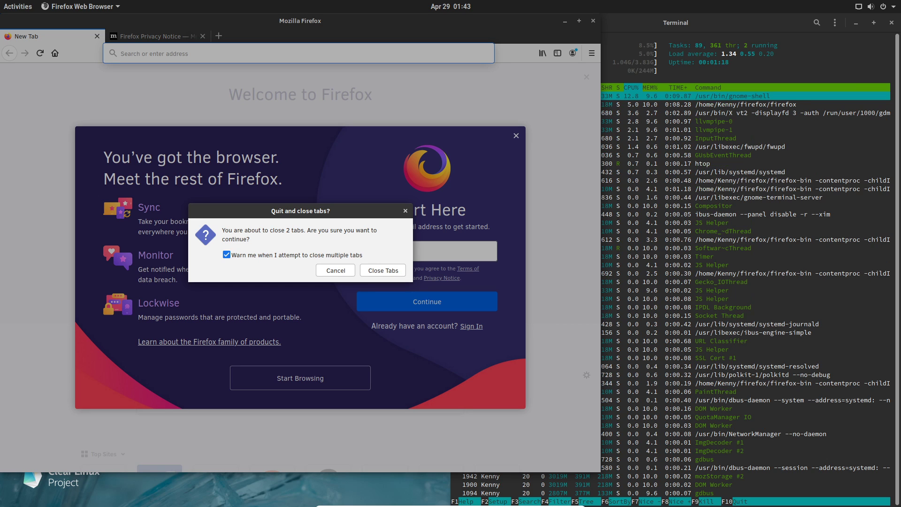
key("Return")
Look through the Programming and Sound & Video application groups, then return to the desktop.
left_click(15, 344)
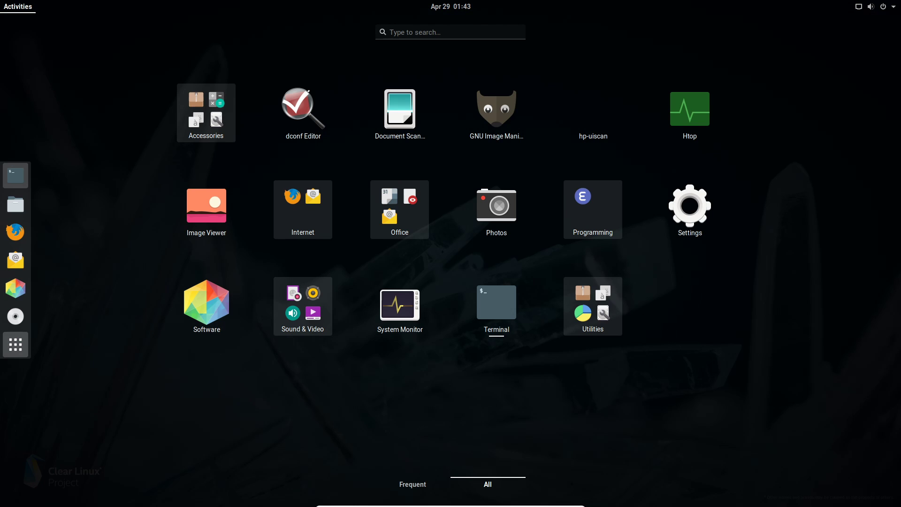
left_click(593, 209)
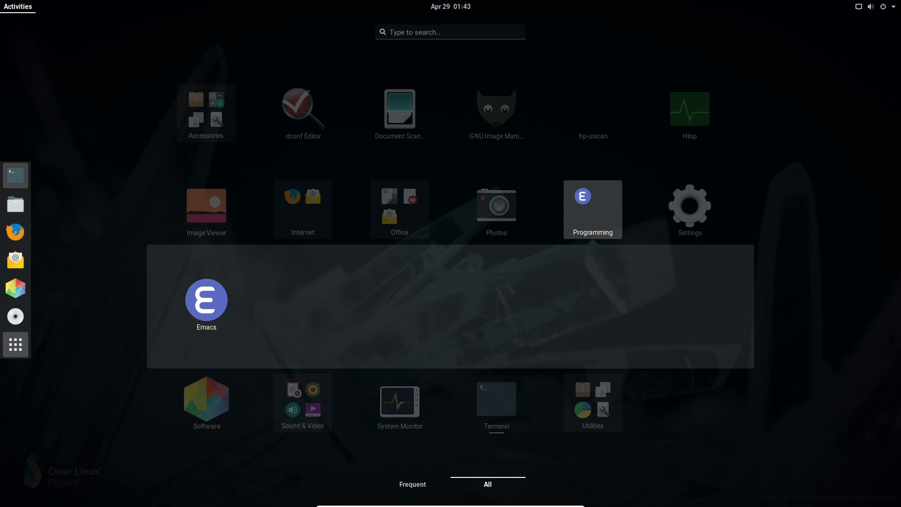
key("Escape")
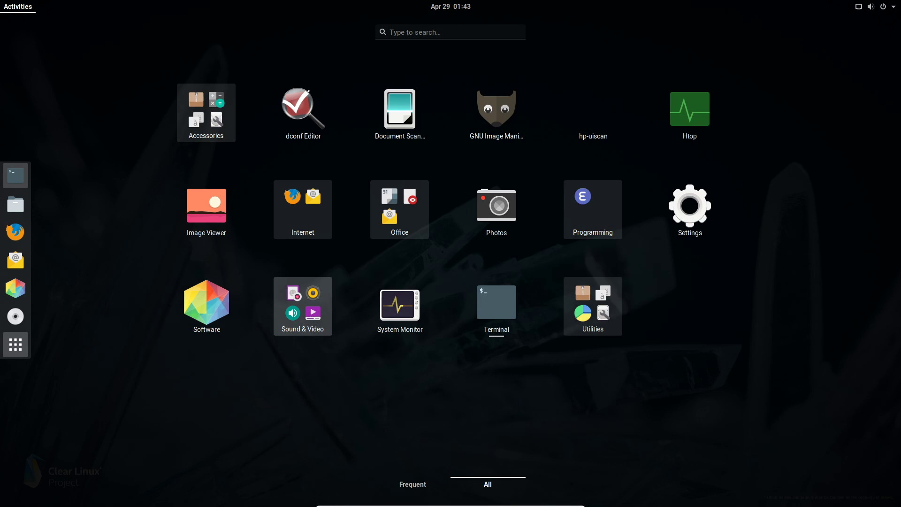
left_click(303, 306)
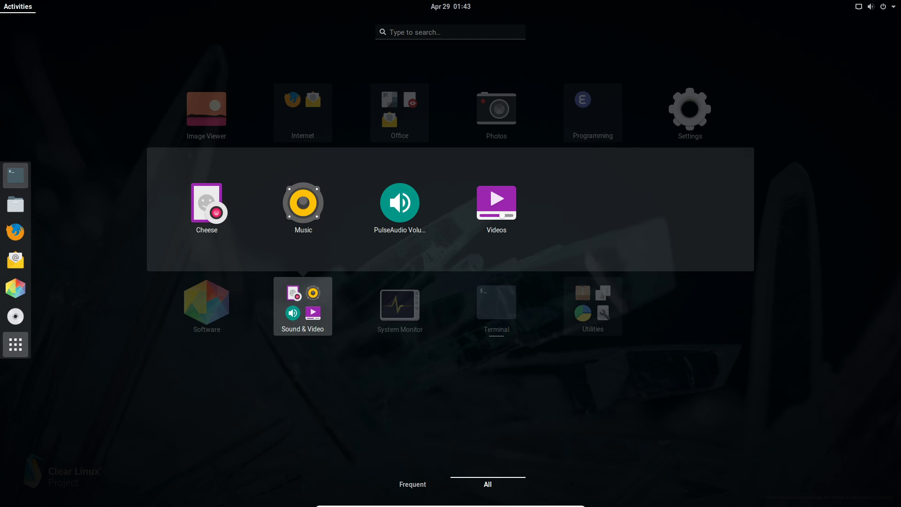
key("Escape")
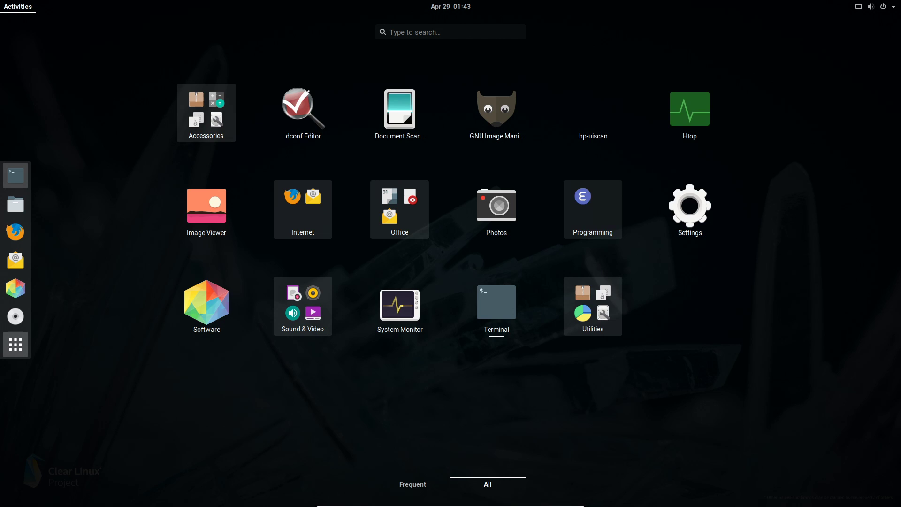
left_click(593, 210)
left_click_drag(207, 302, 262, 307)
key("Escape")
key("Escape")
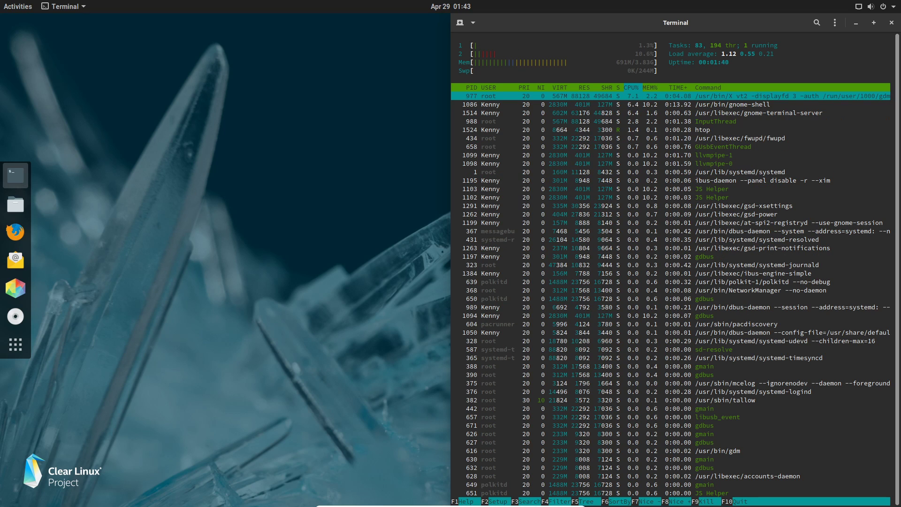
Open a second terminal window and tile it on the left half of the desktop.
left_click(15, 175)
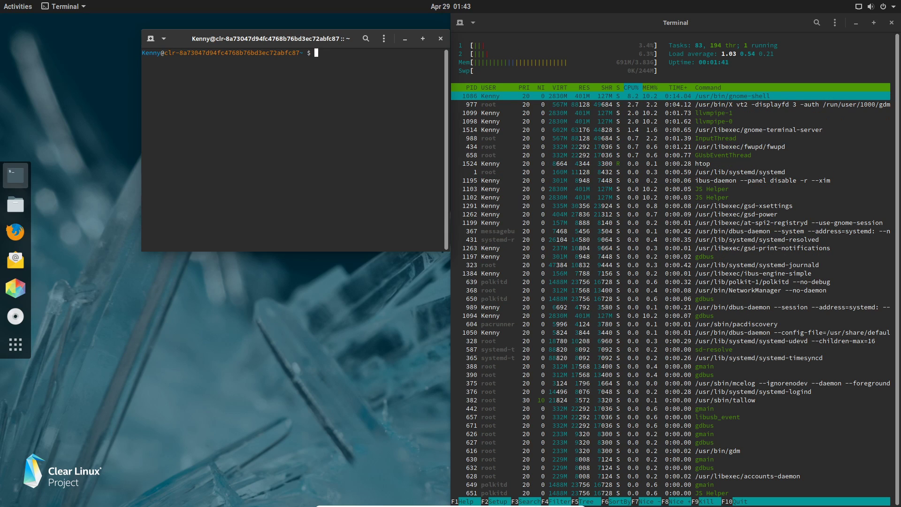
key("super+Left")
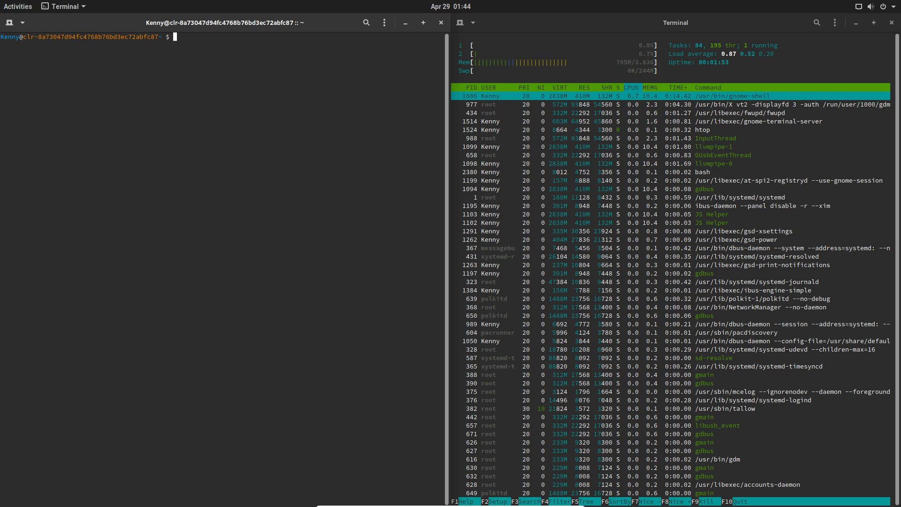
Read the manual page with "man swupd", quit it and restore the terminal window to its untiled size.
type("man")
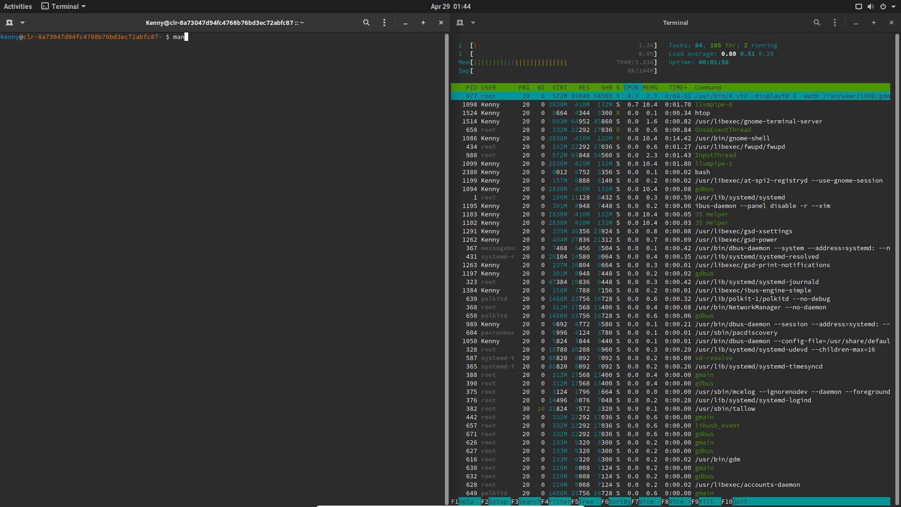
type(" swud")
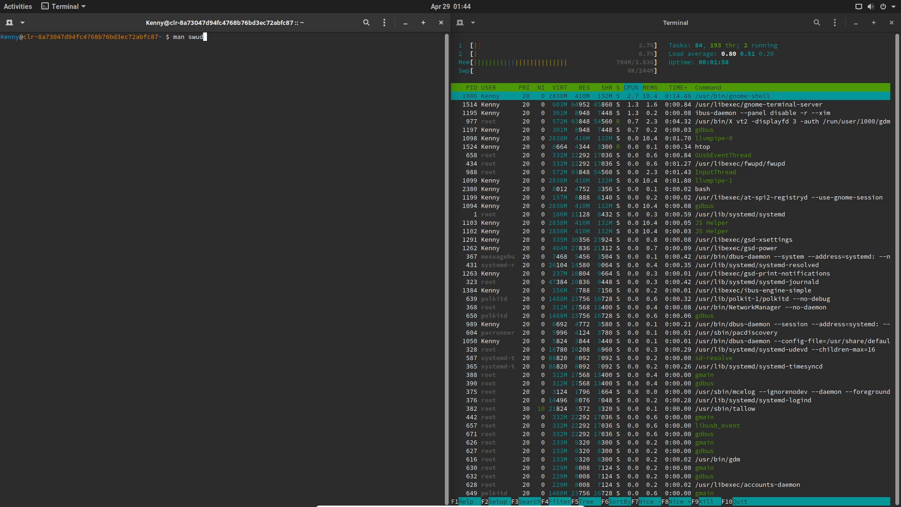
key("BackSpace")
type("pd")
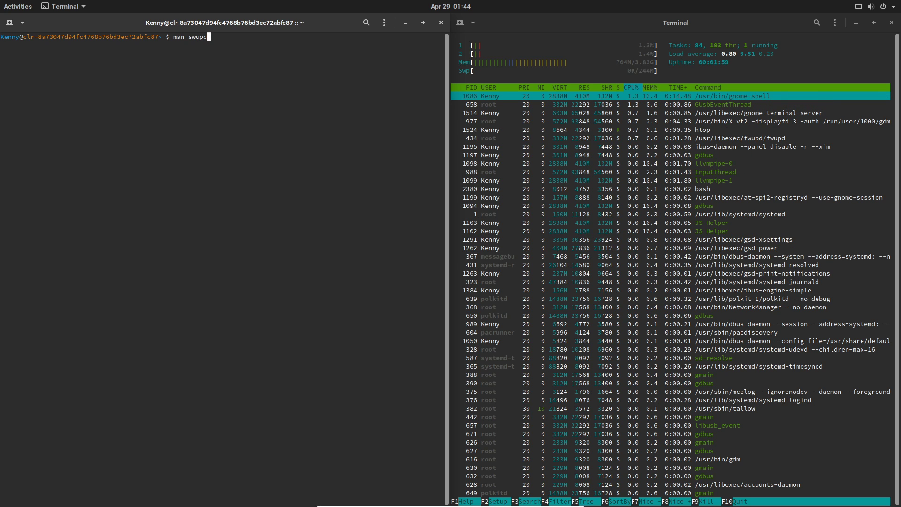
key("Return")
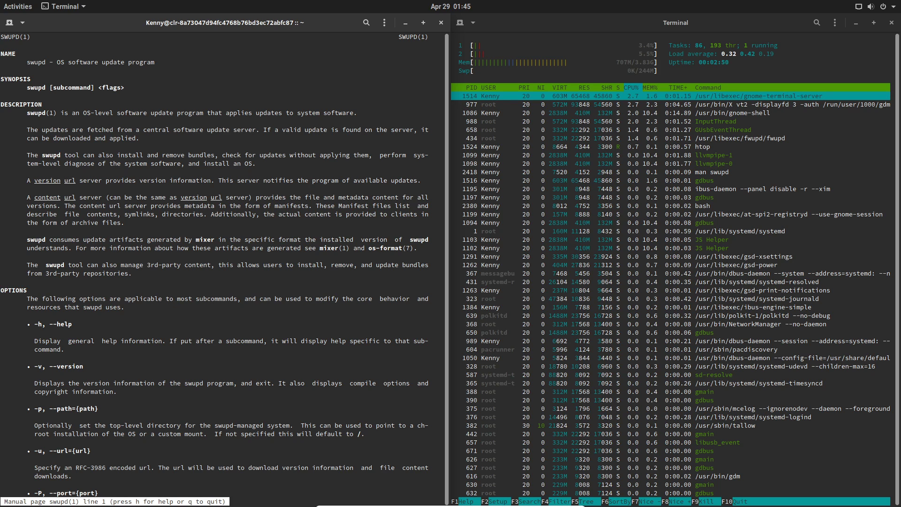
key("q")
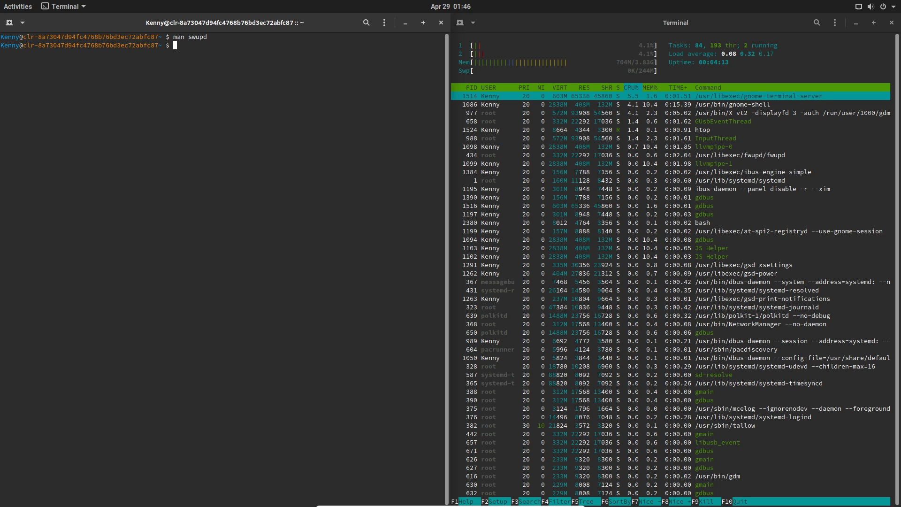
key("super+Down")
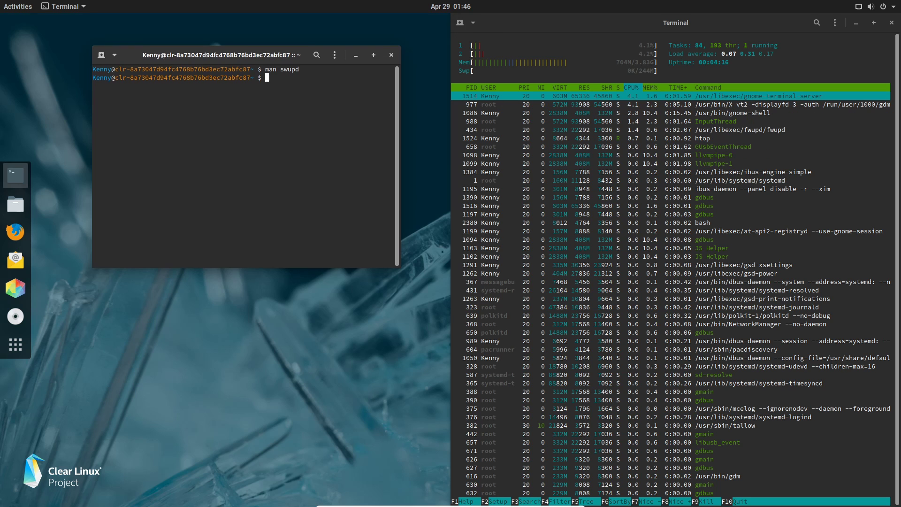